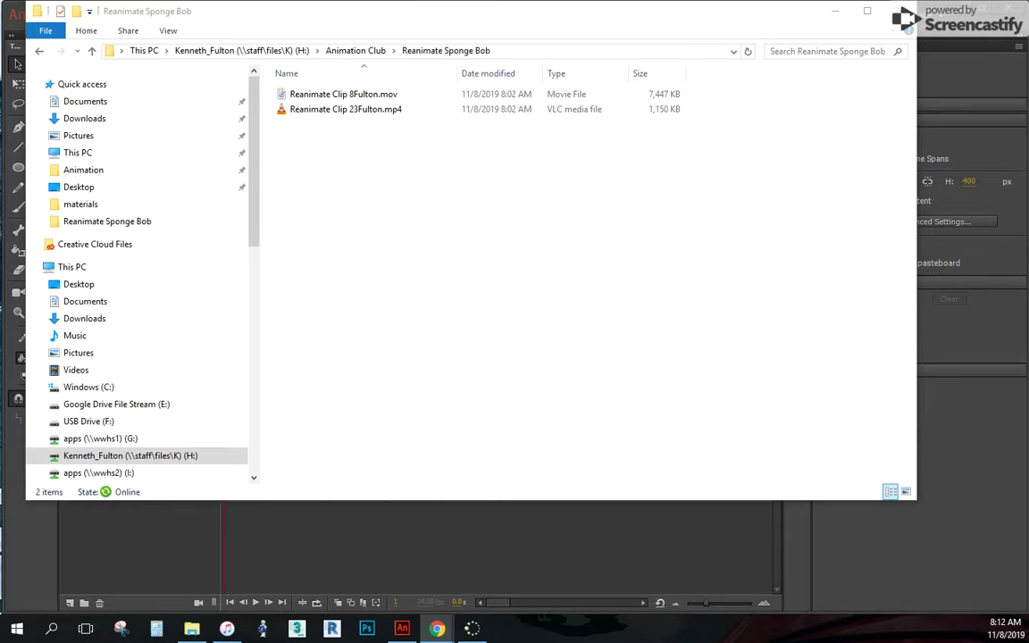
Step: Move the Reanimate Sponge Bob folder window aside to reveal Animate, then bring it back maximized
click(432, 28)
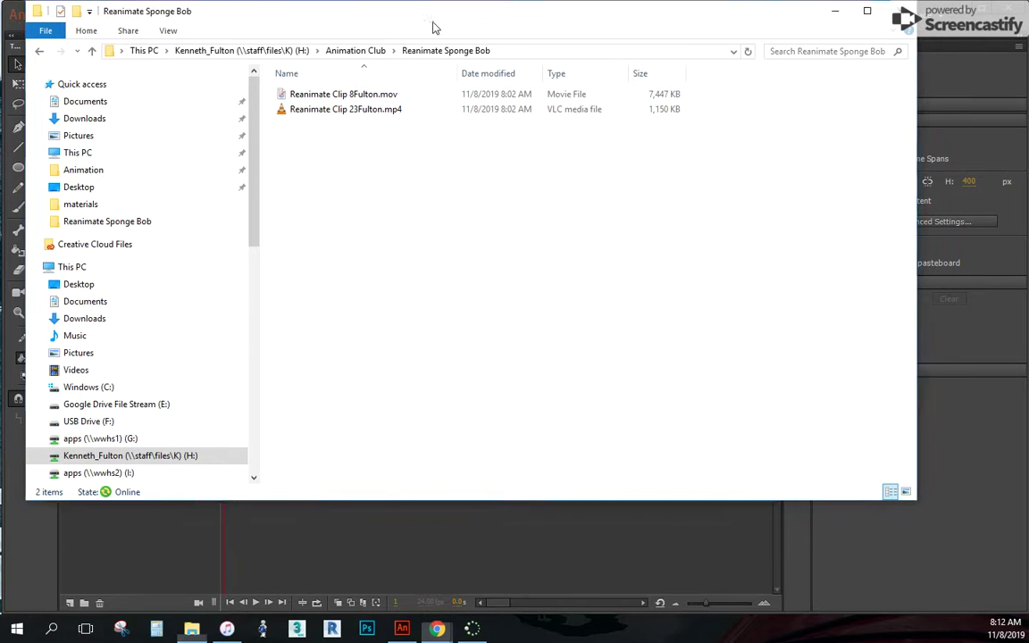
drag(432, 28, 415, 28)
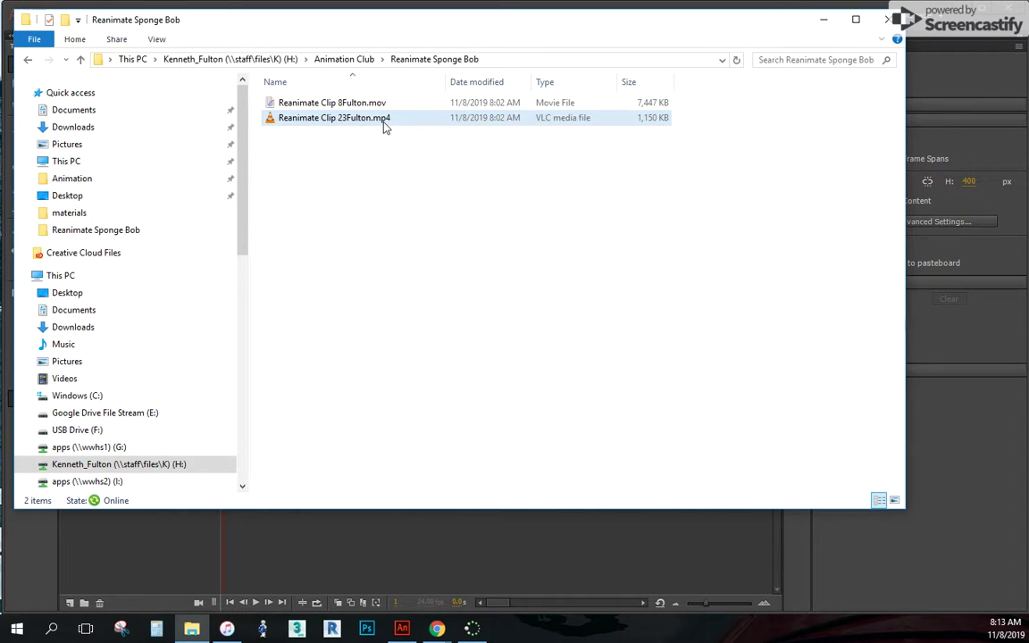
drag(466, 16, 5, 62)
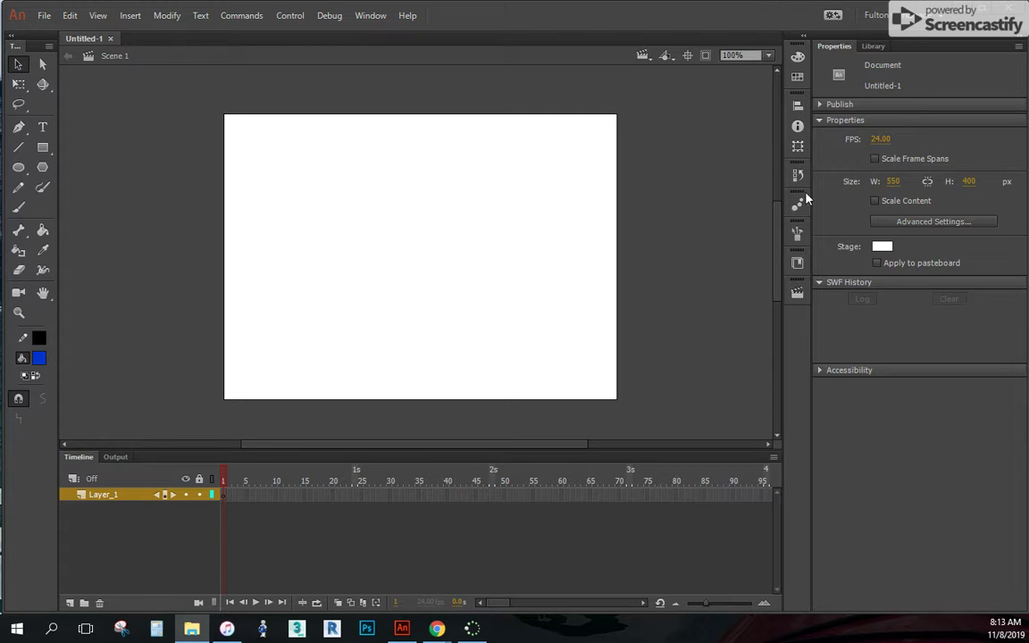
click(191, 629)
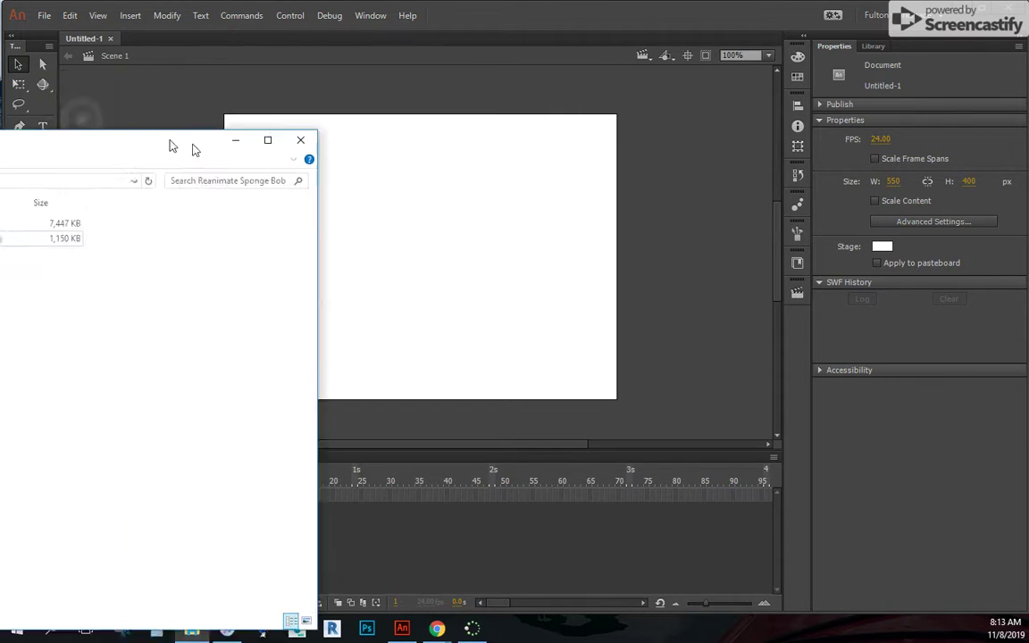
drag(195, 149, 772, 25)
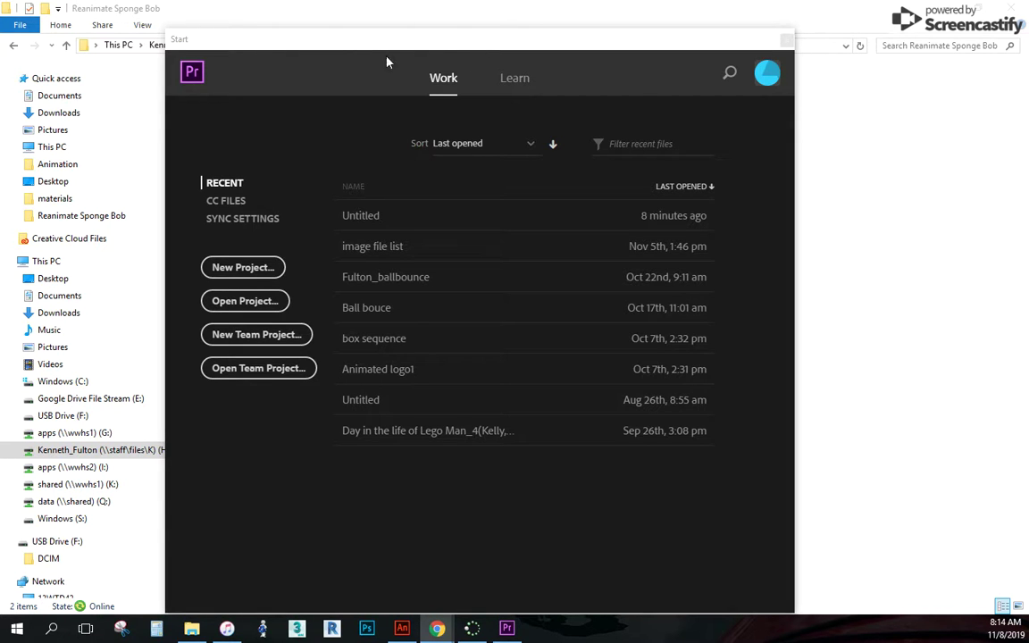
Step: Start a new project from Premiere Pro's start screen
click(255, 271)
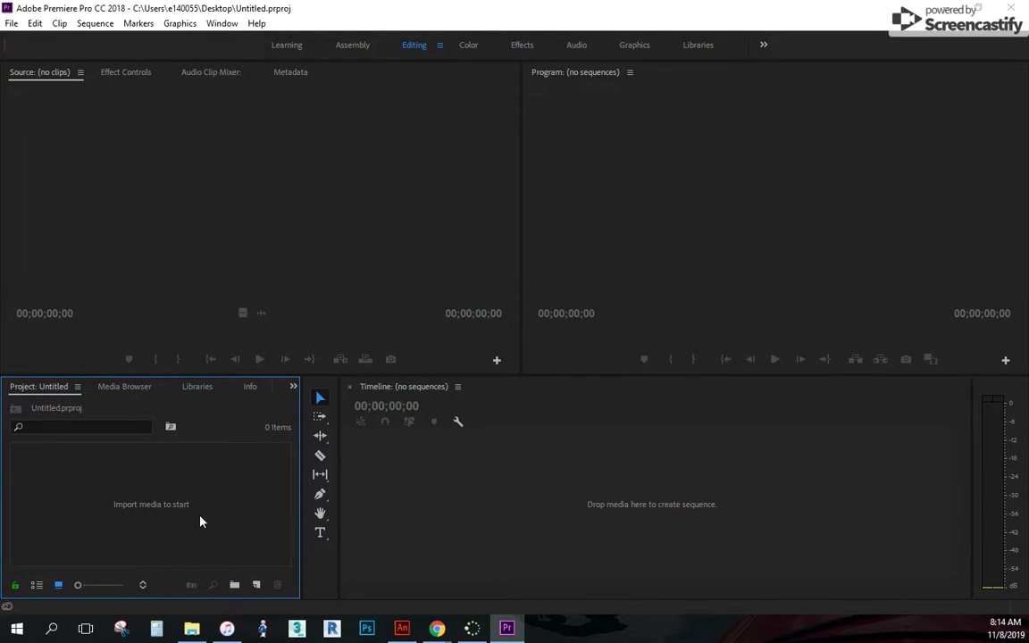
Step: Open the Import dialog from Premiere's empty Project panel
double_click(152, 512)
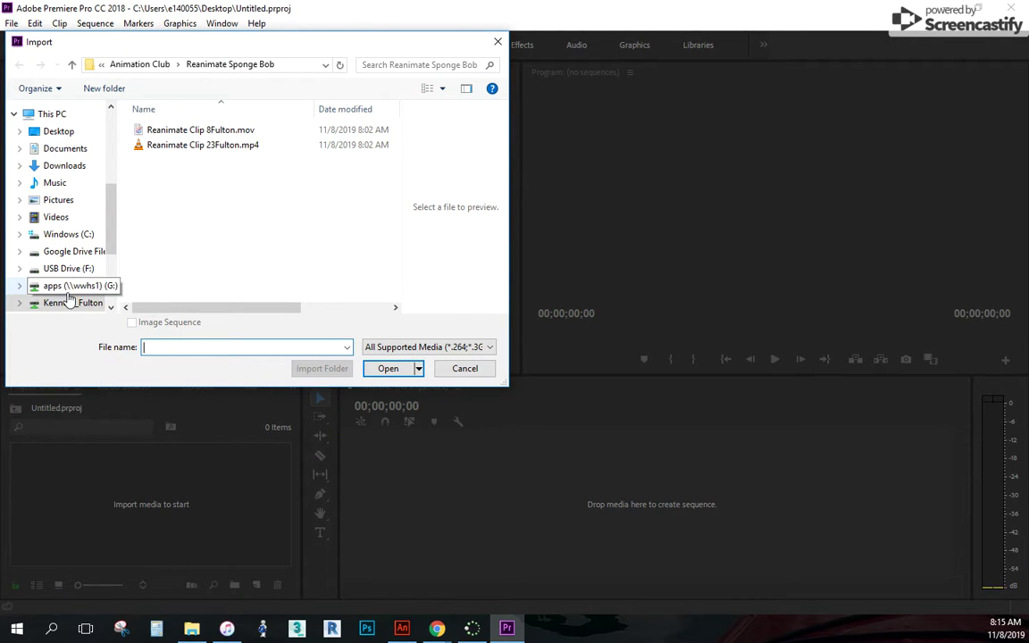
Step: Import Reanimate Clip 8Fulton.mov and drop it onto the Timeline to build a sequence
click(175, 130)
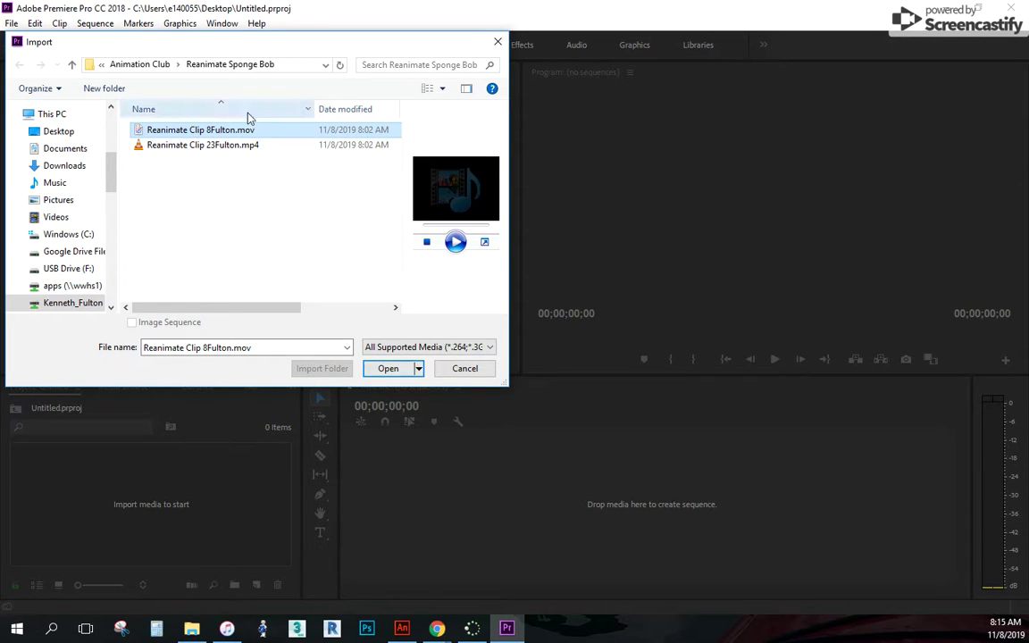
click(391, 368)
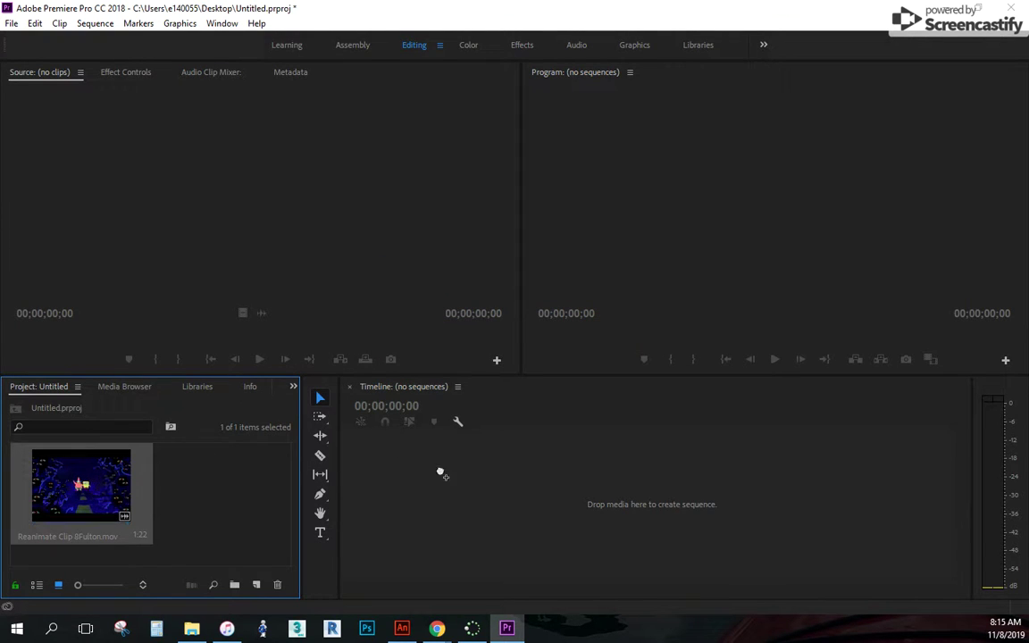
drag(98, 479, 469, 489)
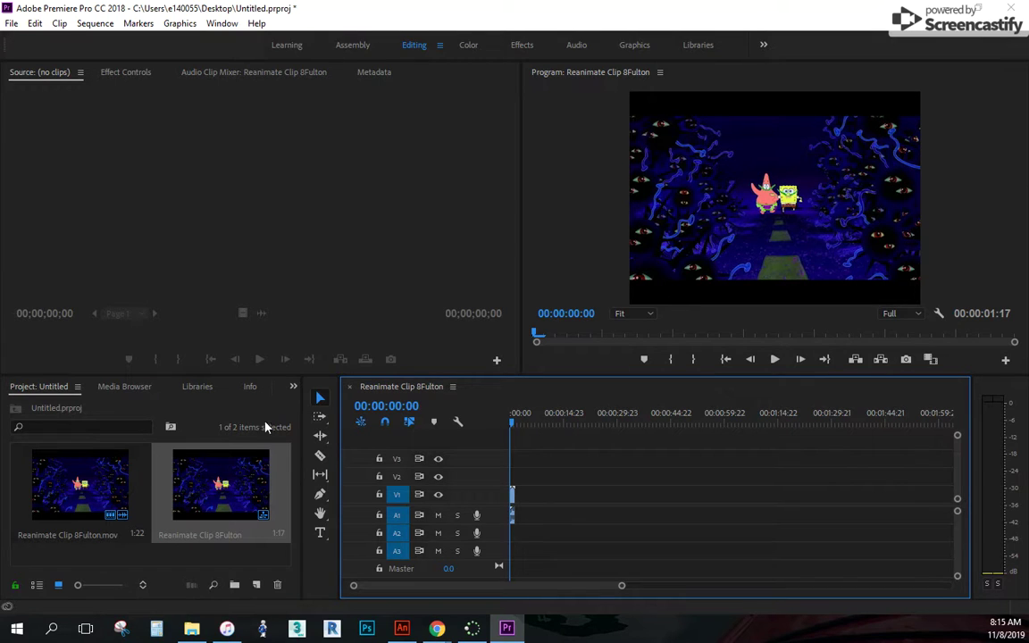
click(11, 24)
Step: Set media export to H.264 with YouTube 1080p HD preset, output Reanimate Clip 8Fulton.mp4
mouse_move(96, 453)
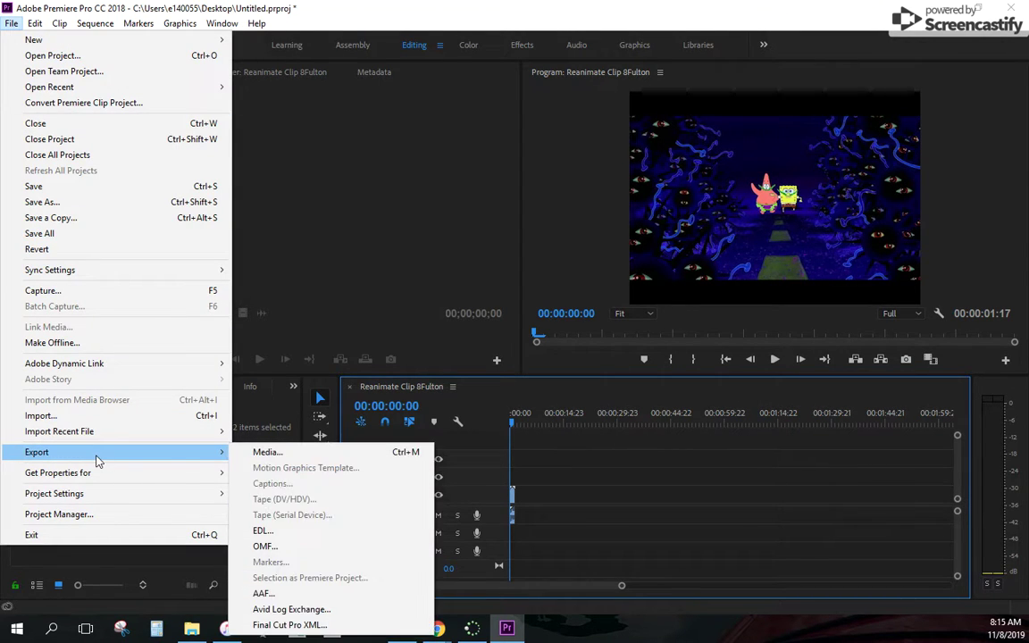
click(297, 456)
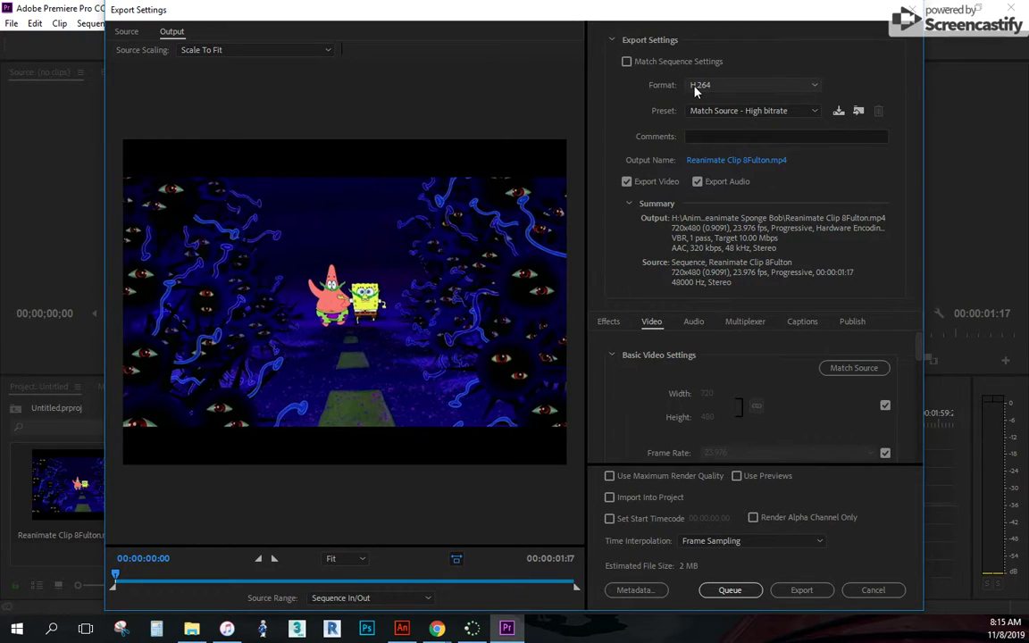
click(697, 86)
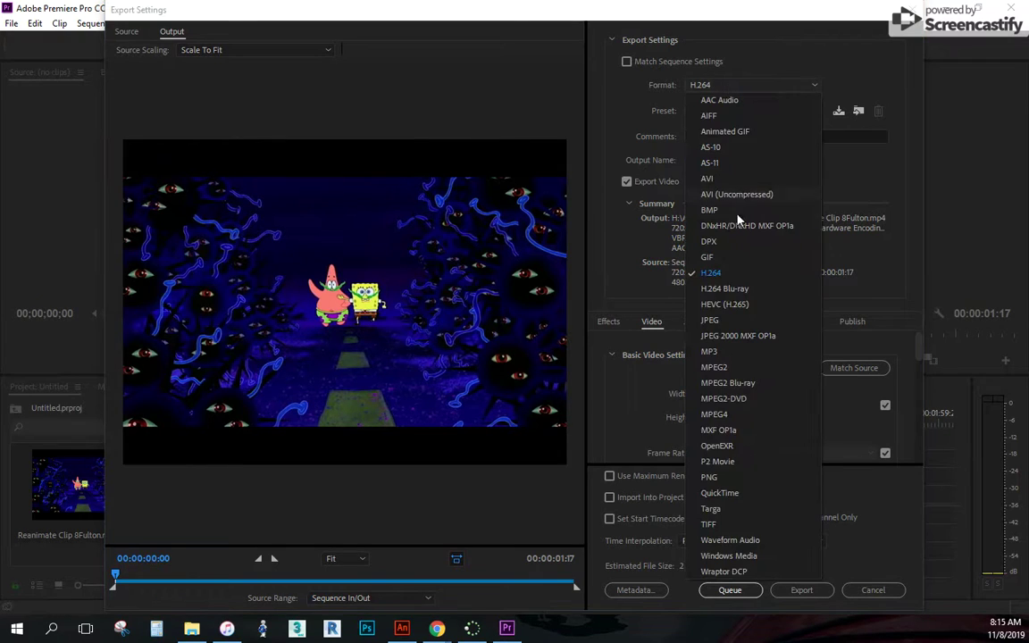
click(707, 275)
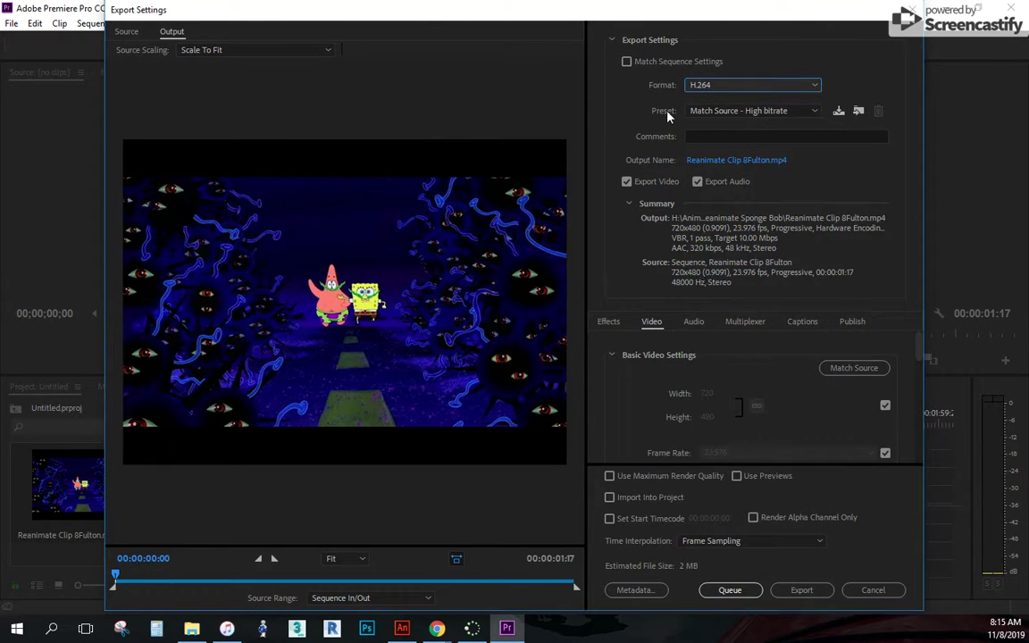
click(750, 111)
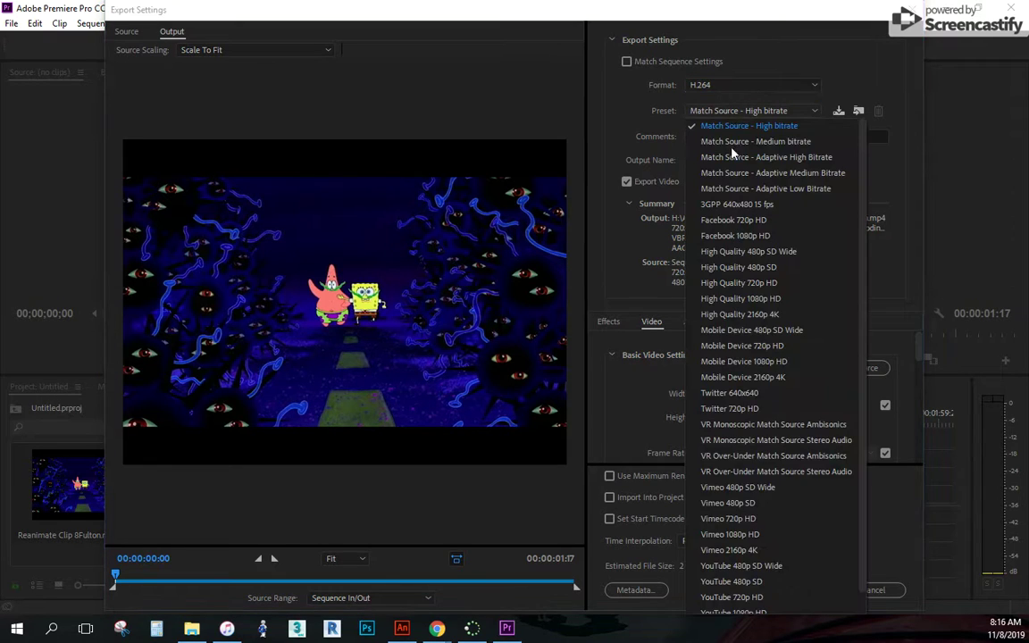
scroll(757, 437, down, 1)
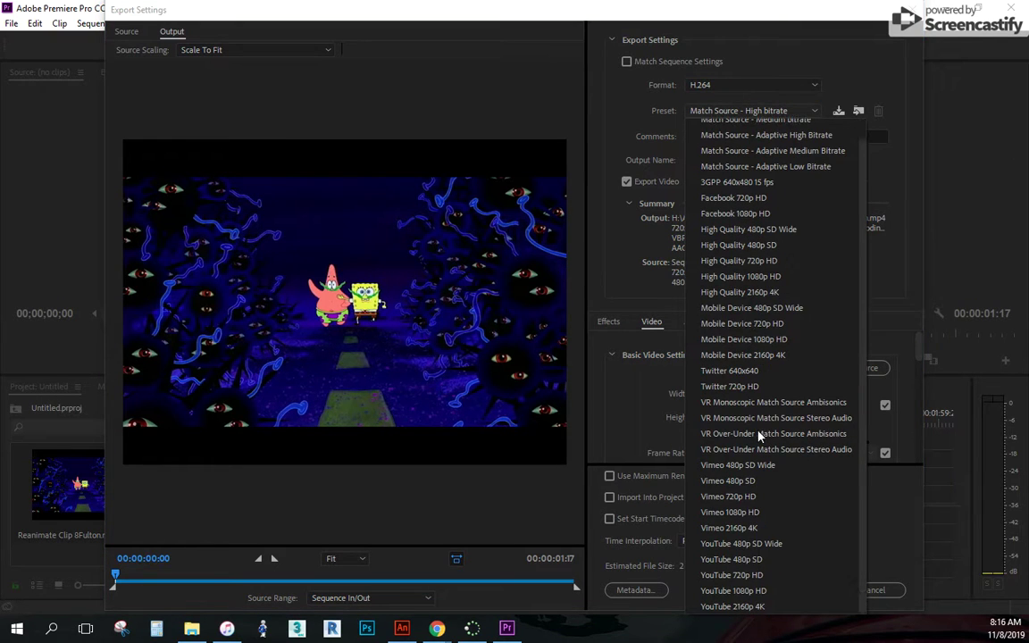
click(753, 590)
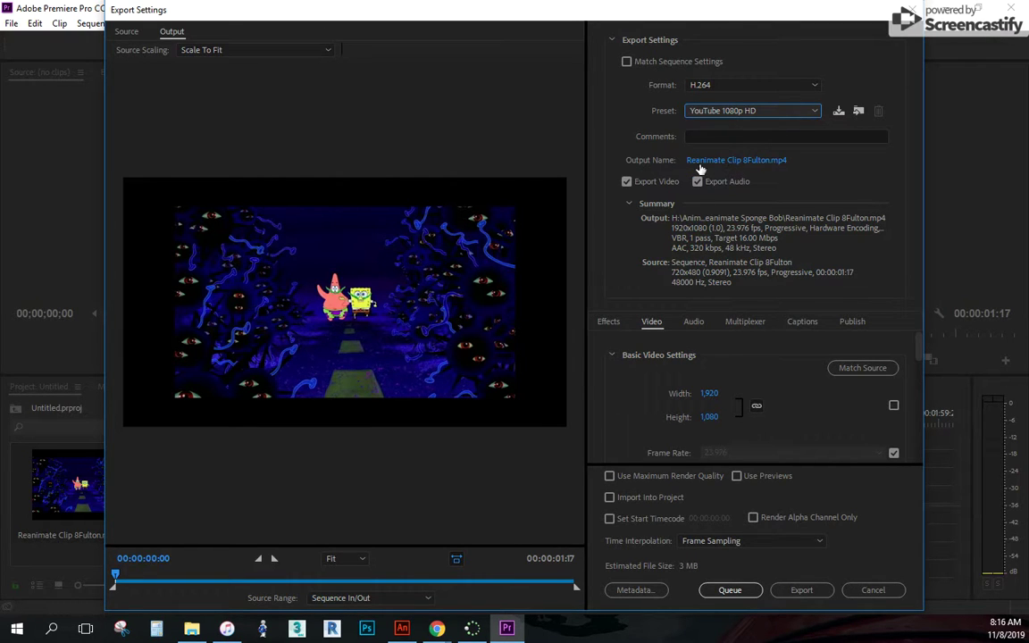
click(724, 164)
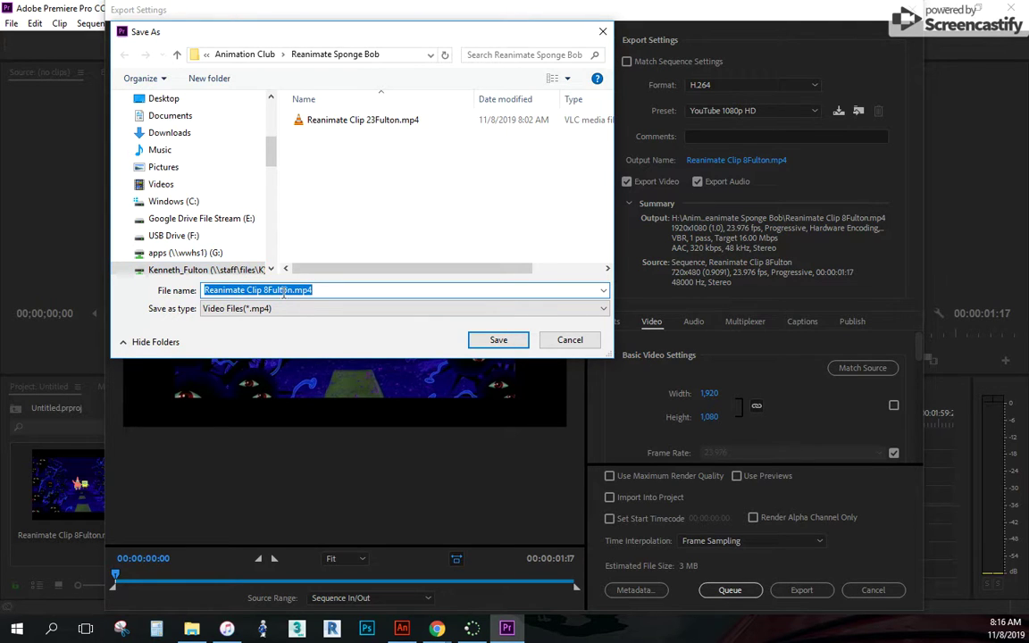
click(514, 342)
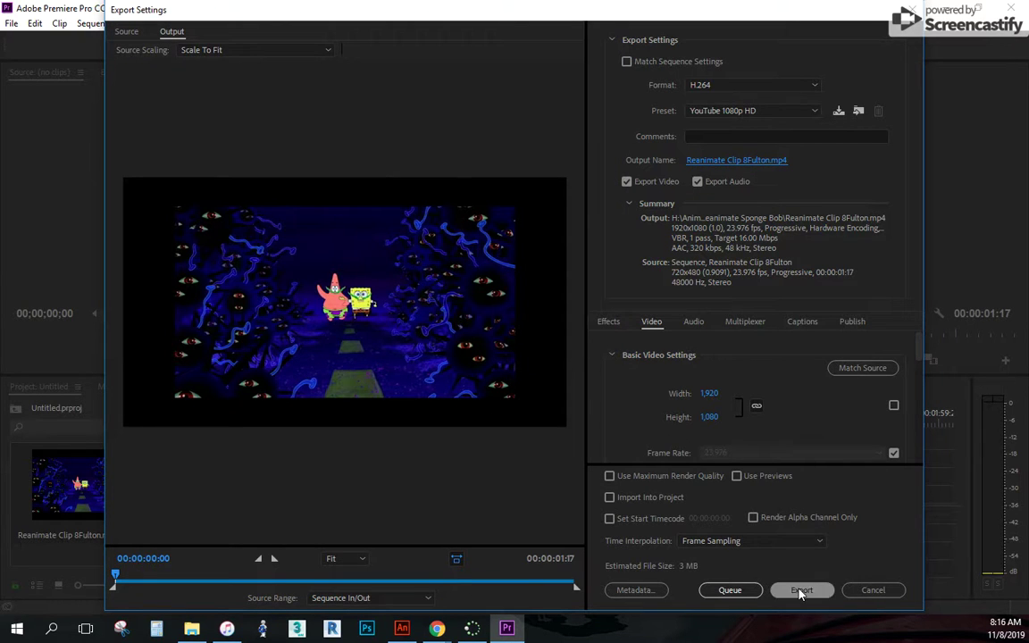
Step: Run the export, quit Premiere without saving the project, and return to Animate's Untitled-1
click(798, 592)
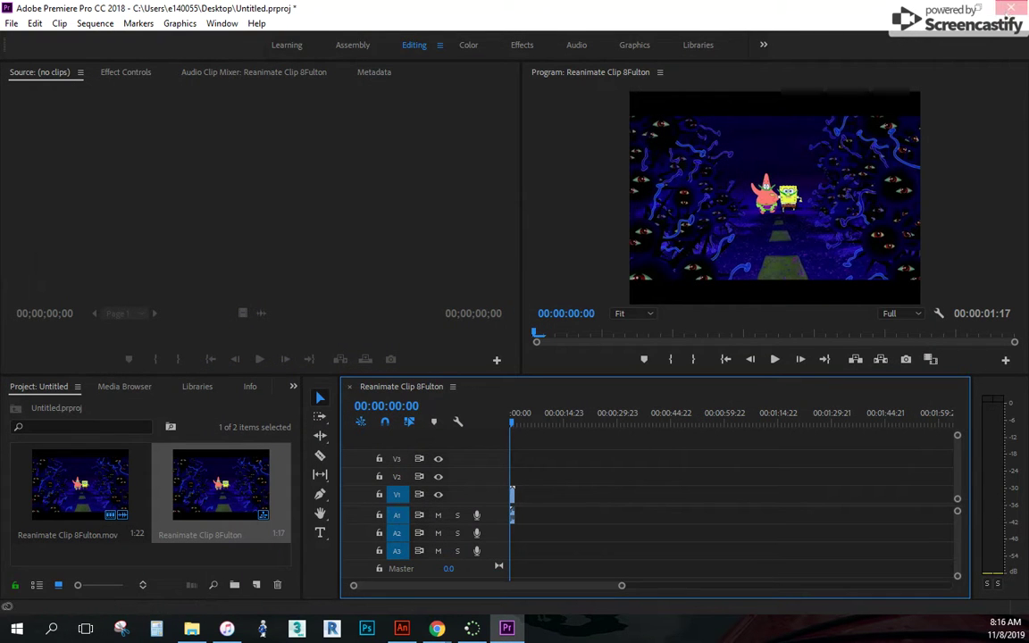
click(1010, 8)
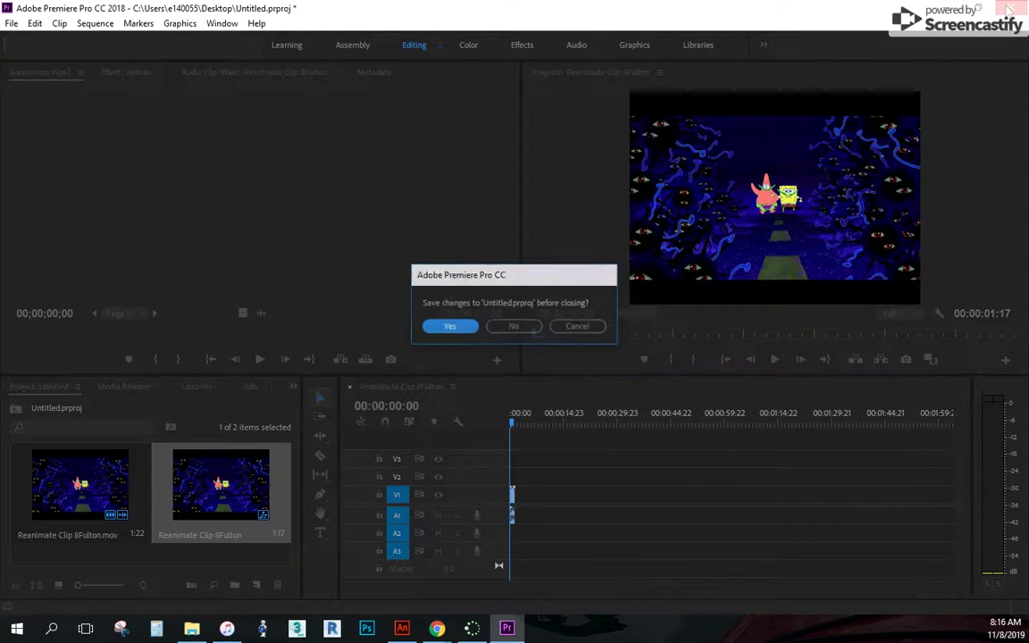
click(514, 326)
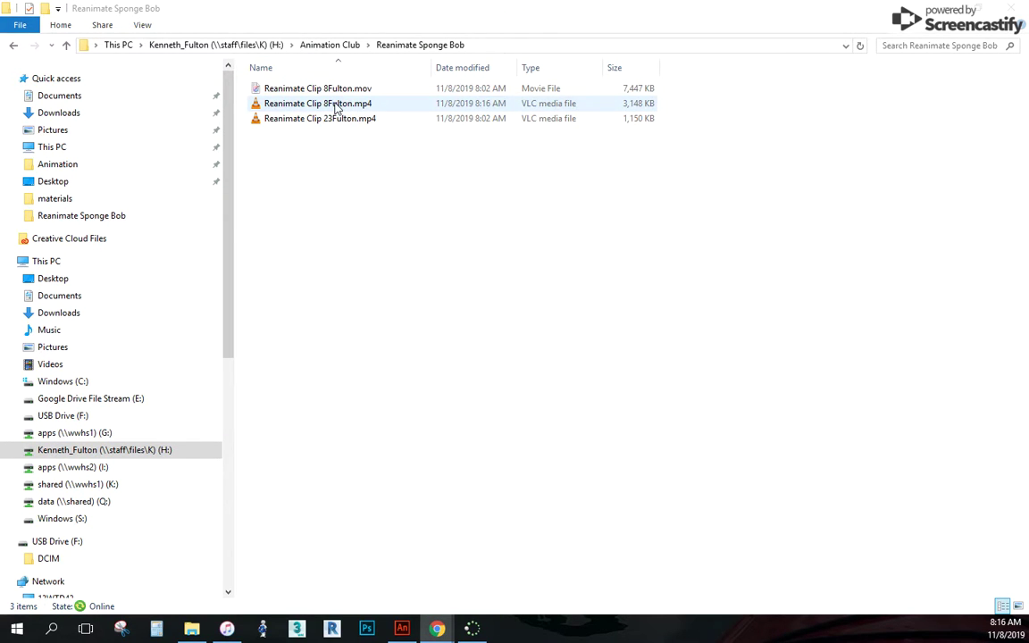
click(403, 632)
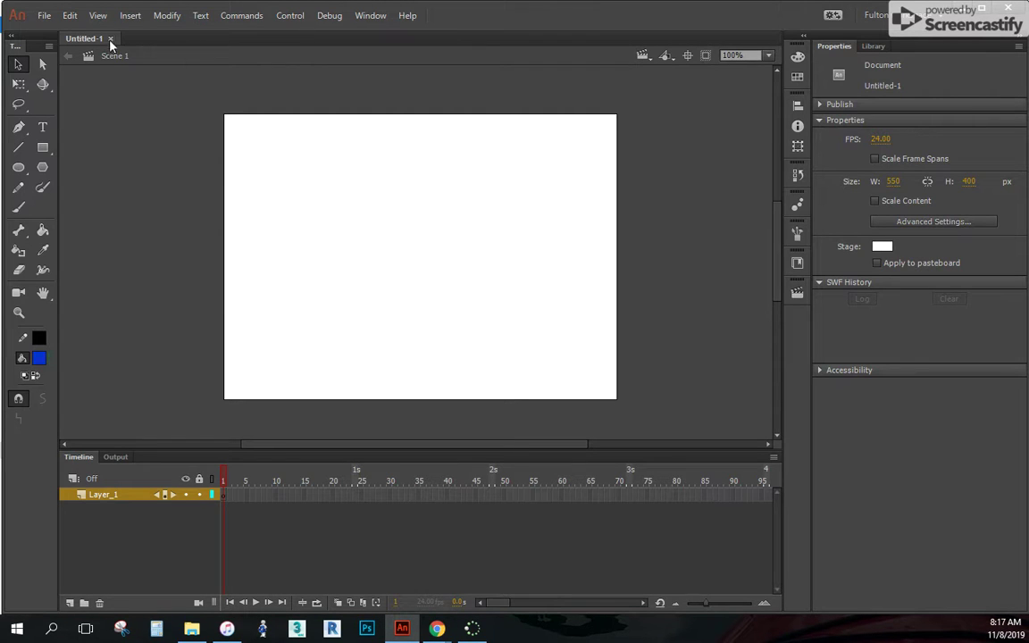
Step: Create a new ActionScript 3.0 Animate document with width 1920 and height 1080
click(44, 16)
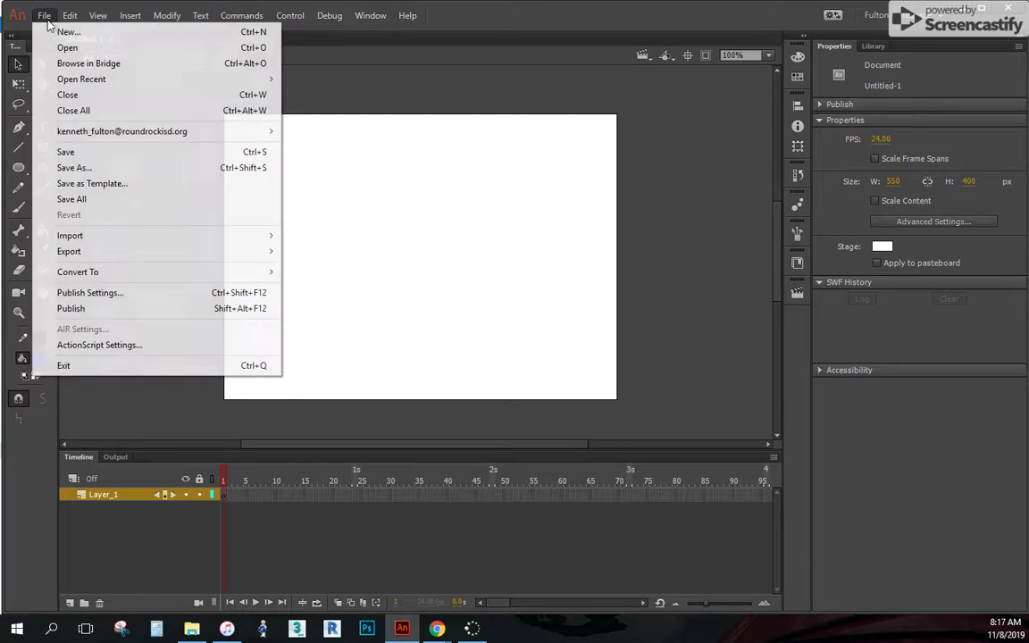
click(68, 31)
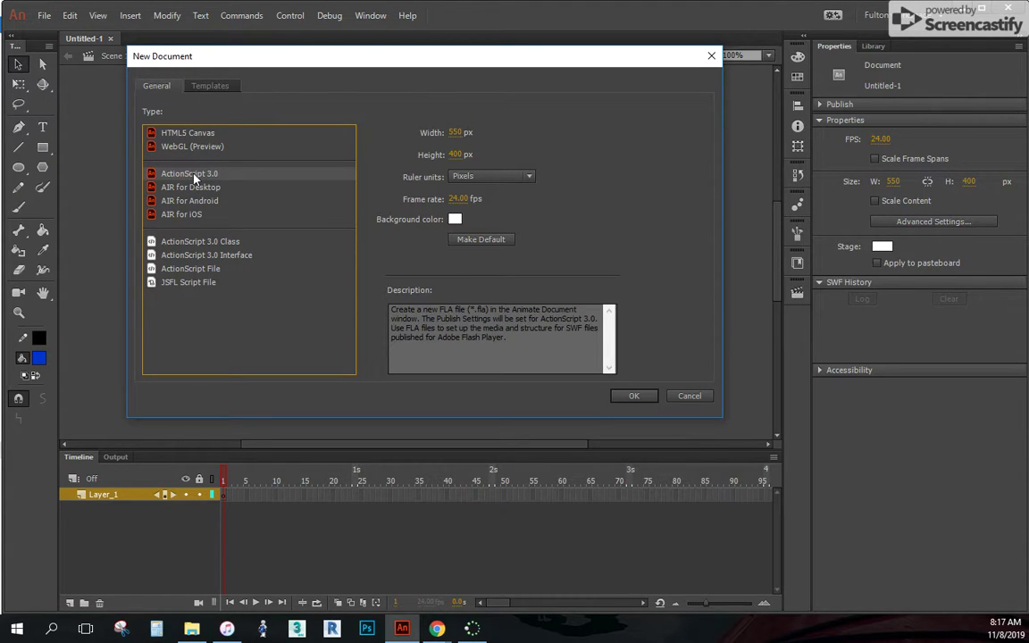
click(454, 131)
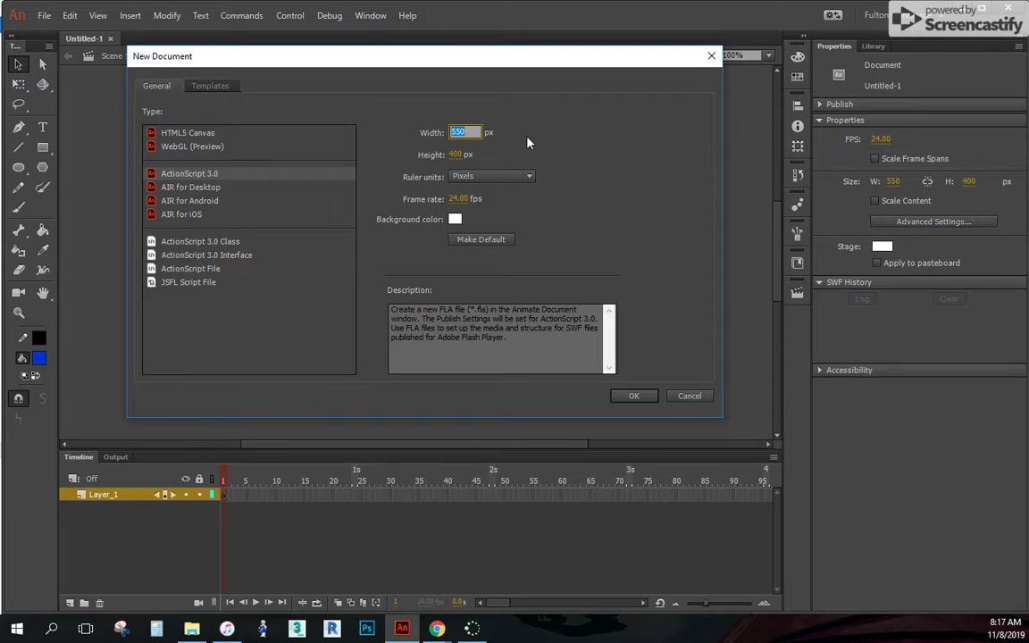
text(1920)
click(454, 155)
text(1080)
key(Return)
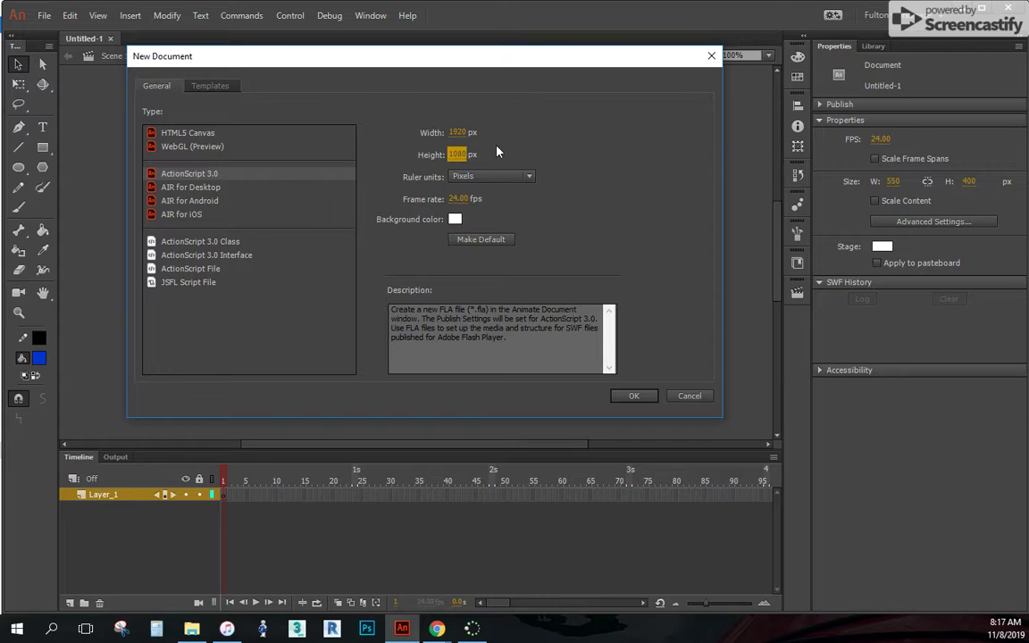
click(636, 396)
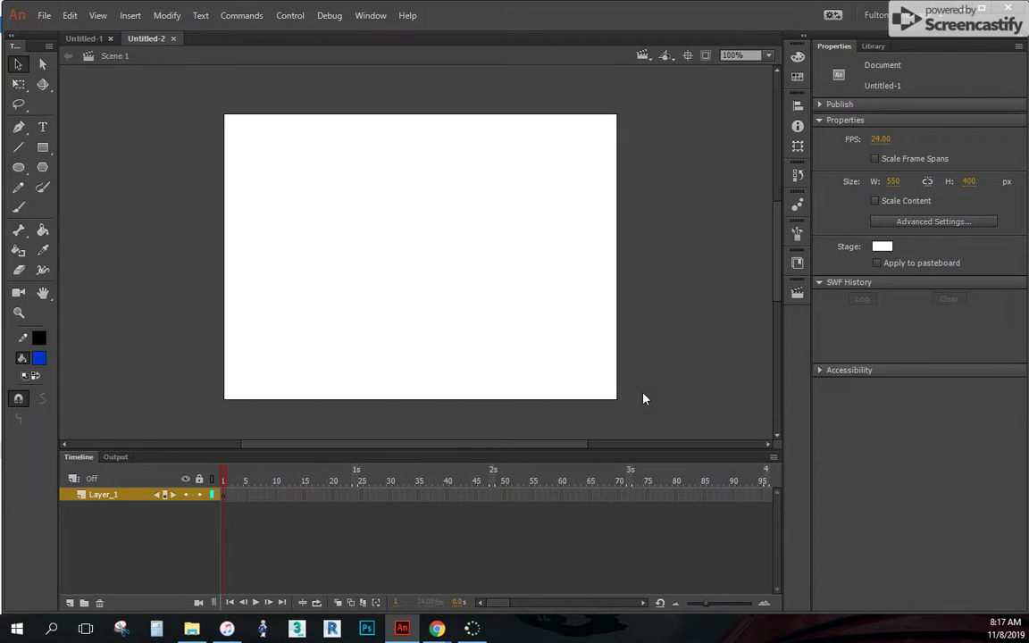
Step: Fit the stage in the window and begin importing a file to the stage
click(769, 55)
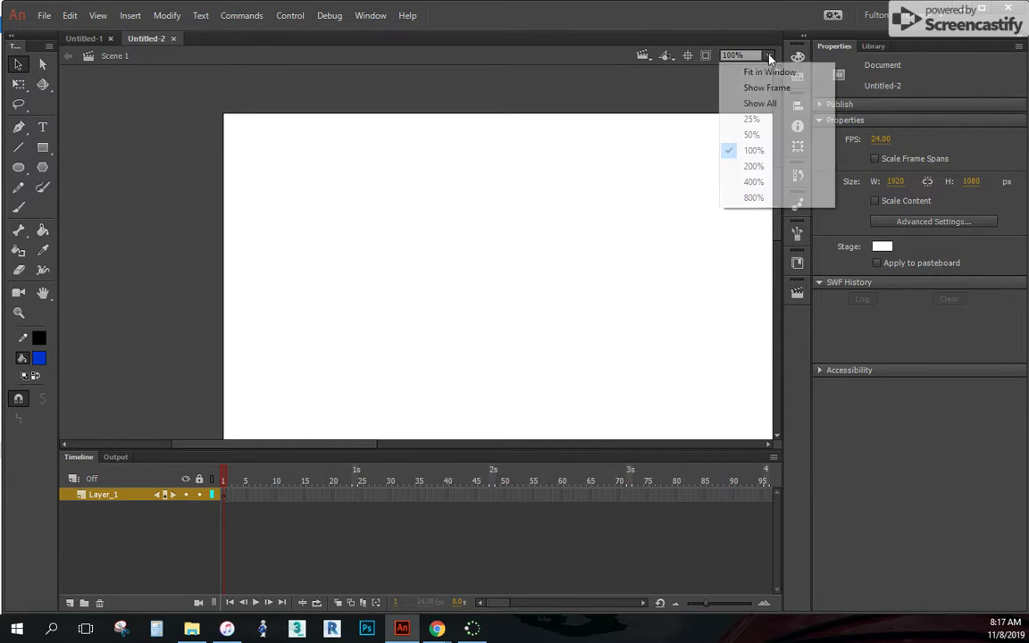
click(759, 70)
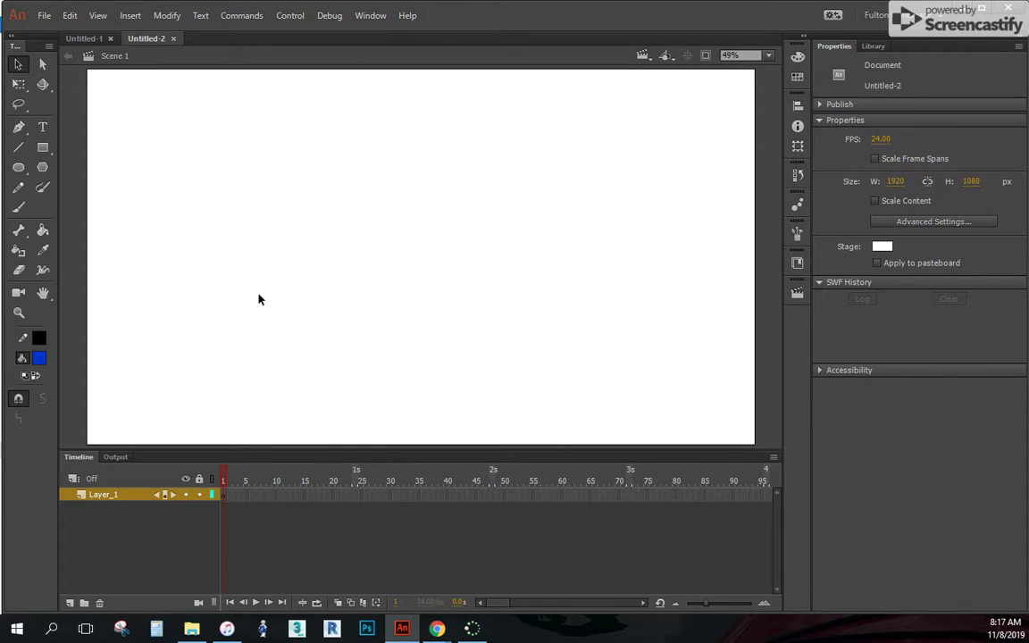
click(45, 18)
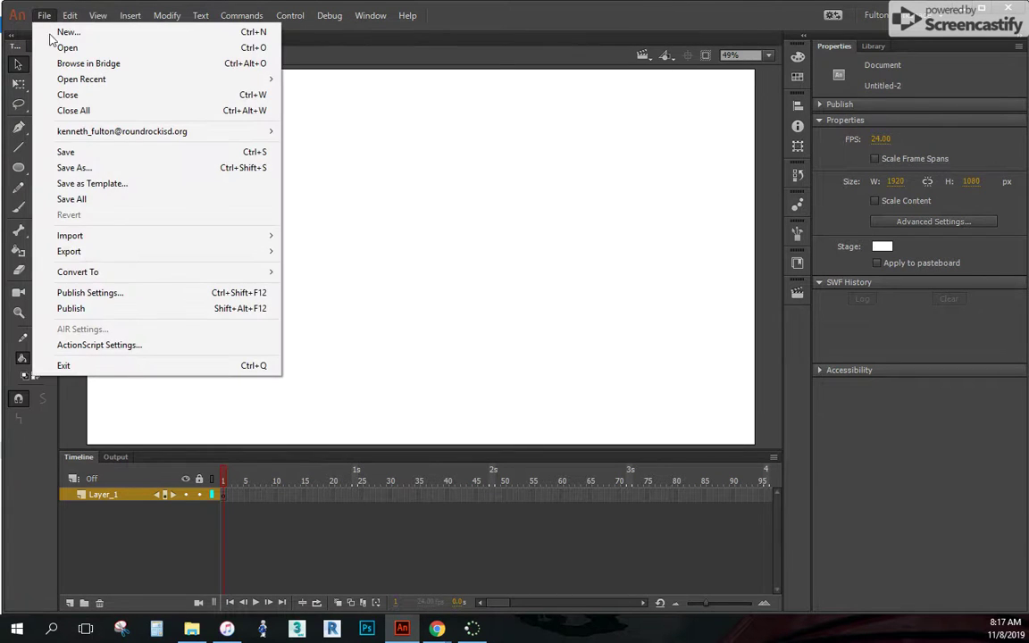
mouse_move(107, 239)
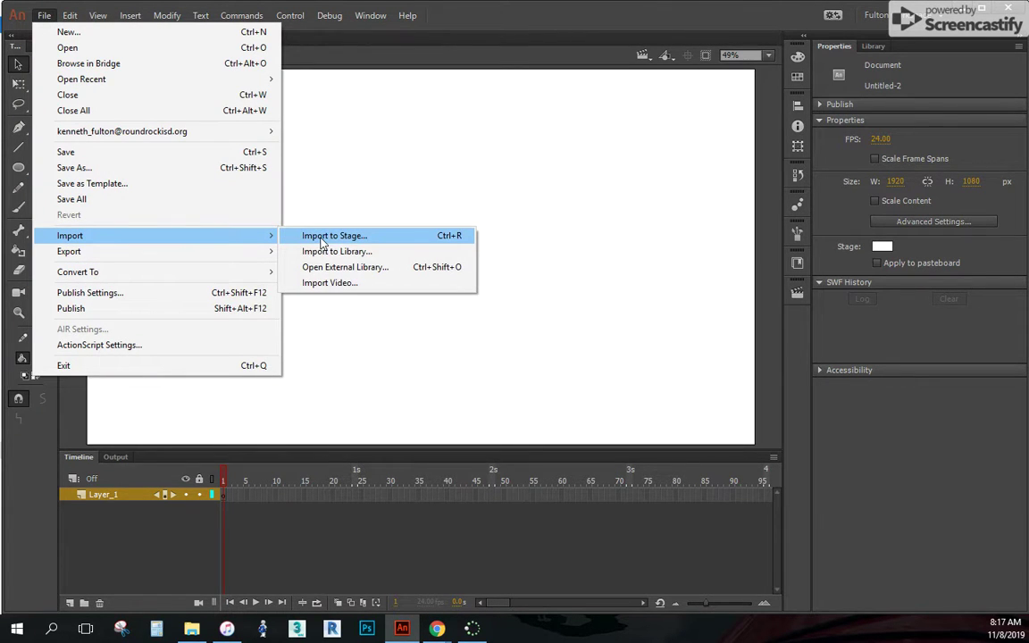
click(332, 236)
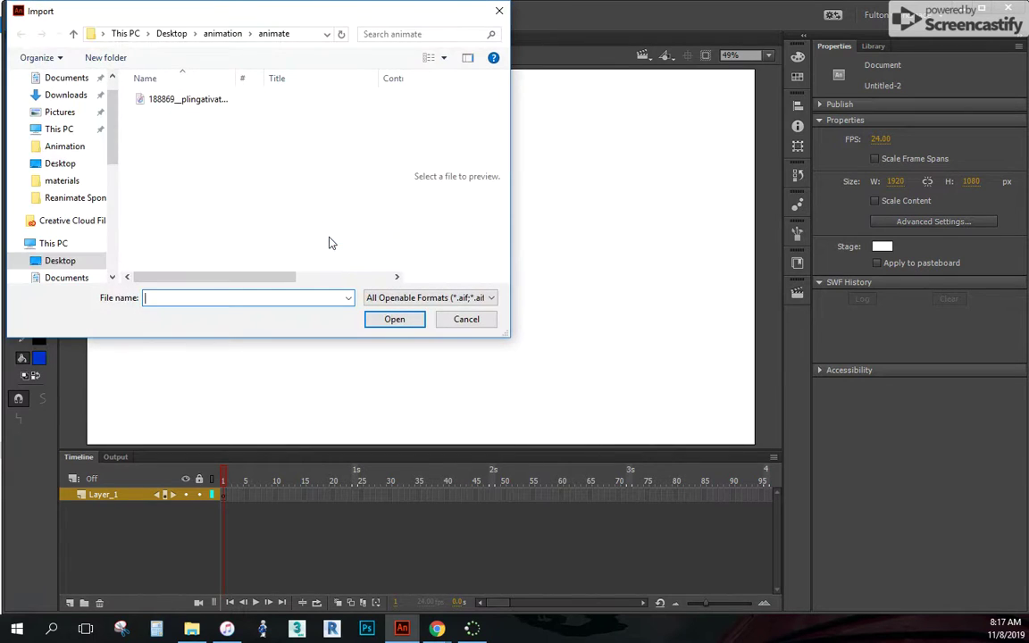
scroll(85, 214, down, 4)
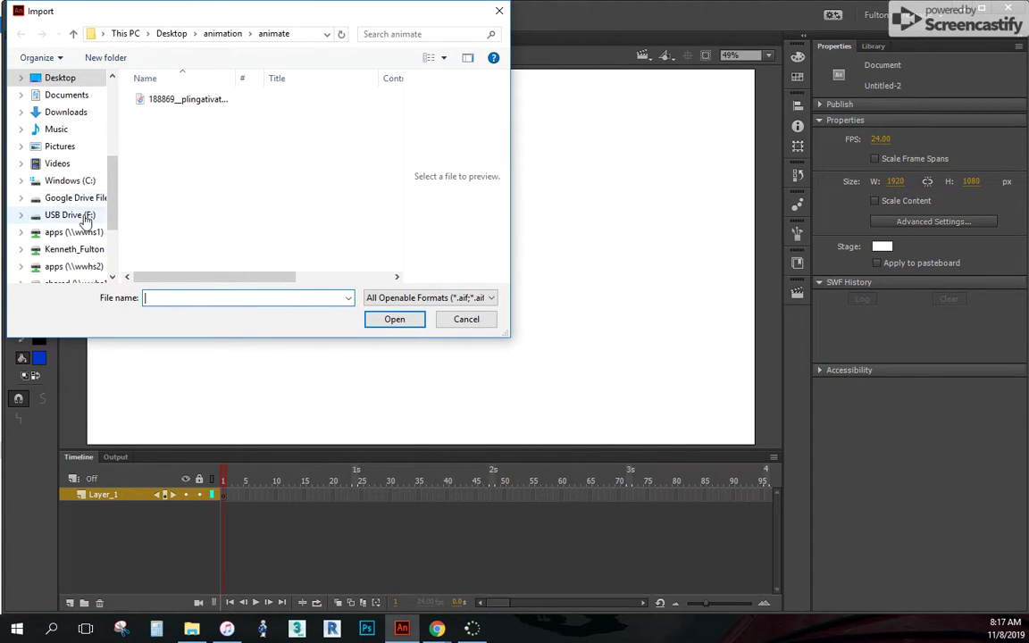
Step: Browse to Animation Club > Reanimate Sponge Bob, show All Files, and open Reanimate Clip 8Fulton.mp4
click(79, 251)
double_click(174, 171)
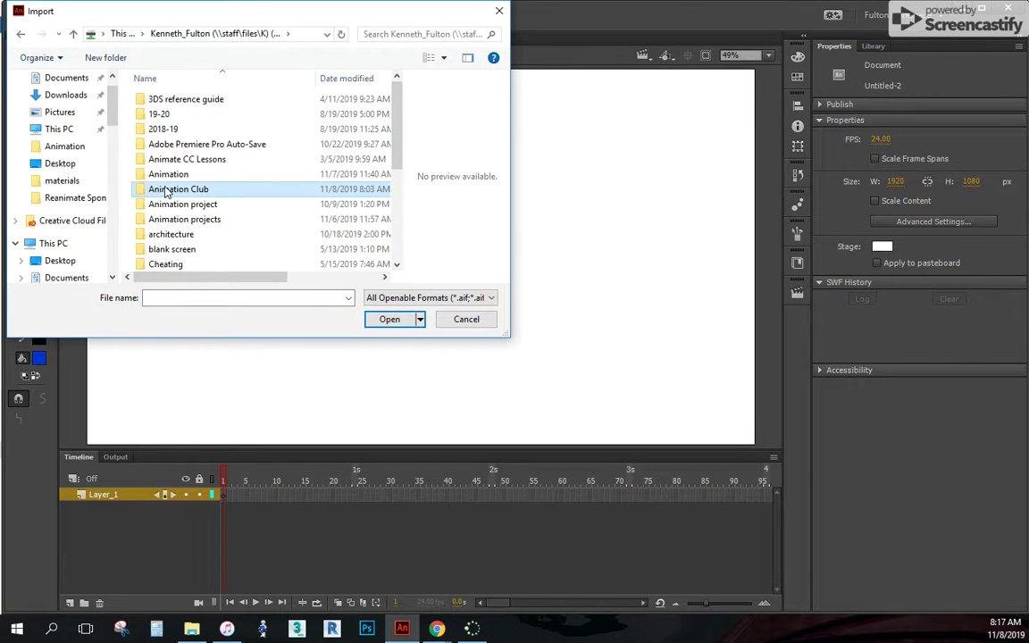
double_click(184, 103)
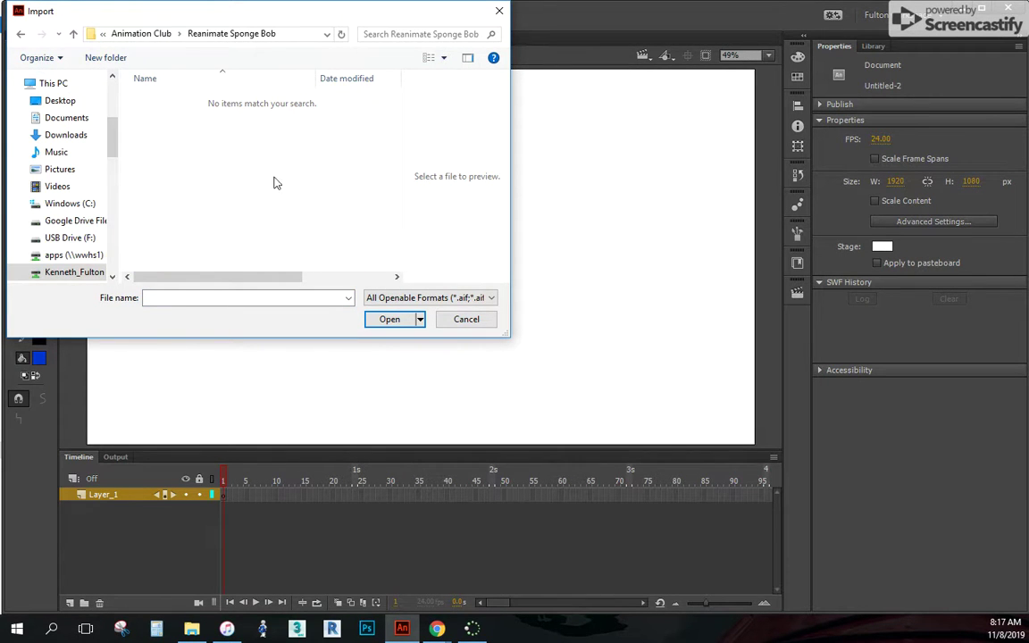
click(490, 299)
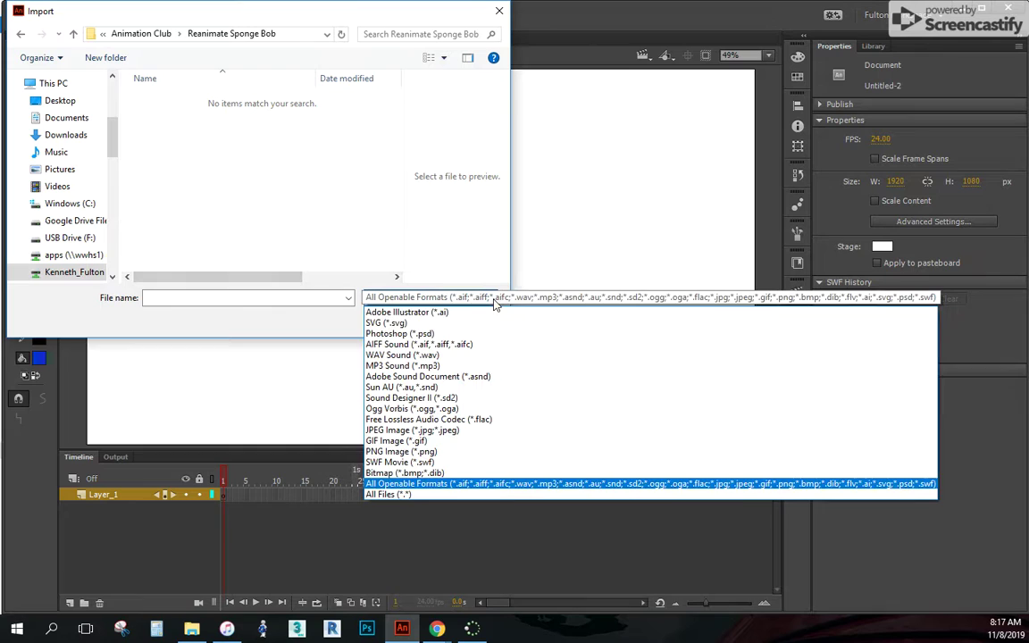
click(386, 494)
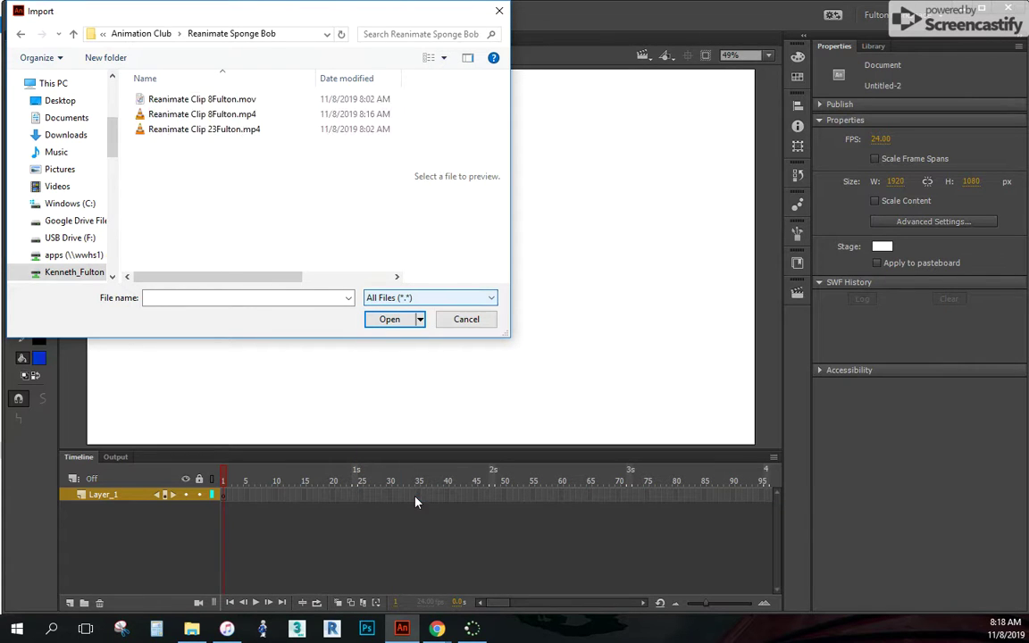
click(183, 111)
click(390, 320)
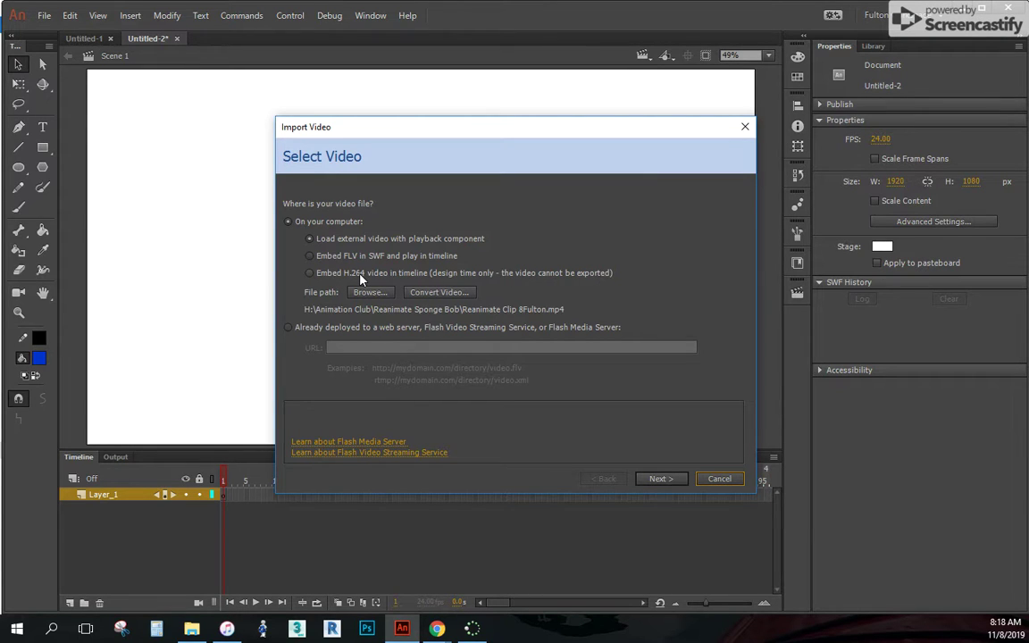
Step: Choose Embed H.264 video in timeline, keep the default embedding options, and finish the wizard
click(310, 274)
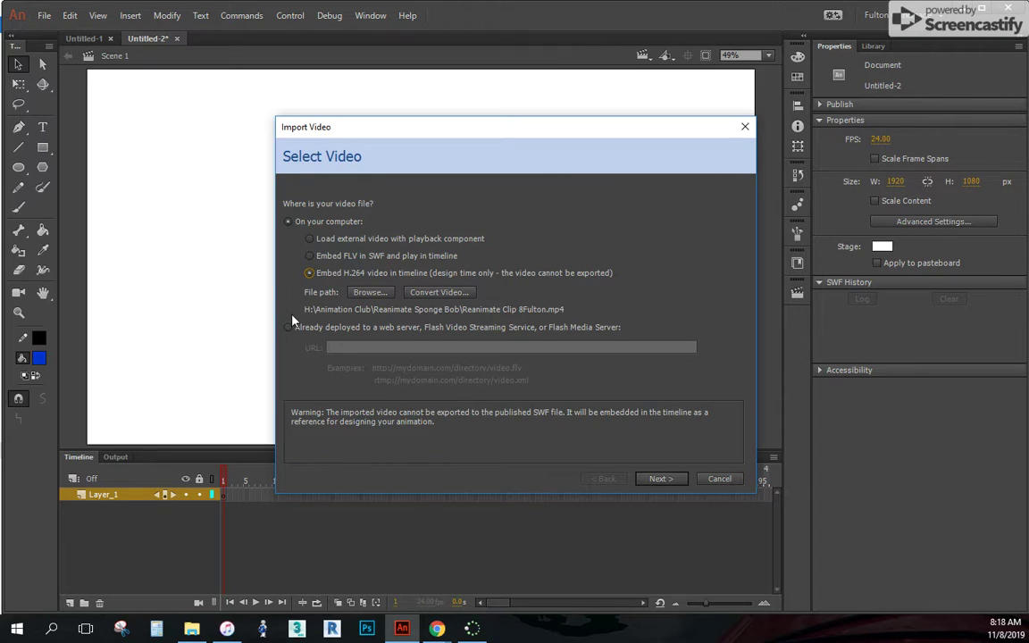
click(660, 479)
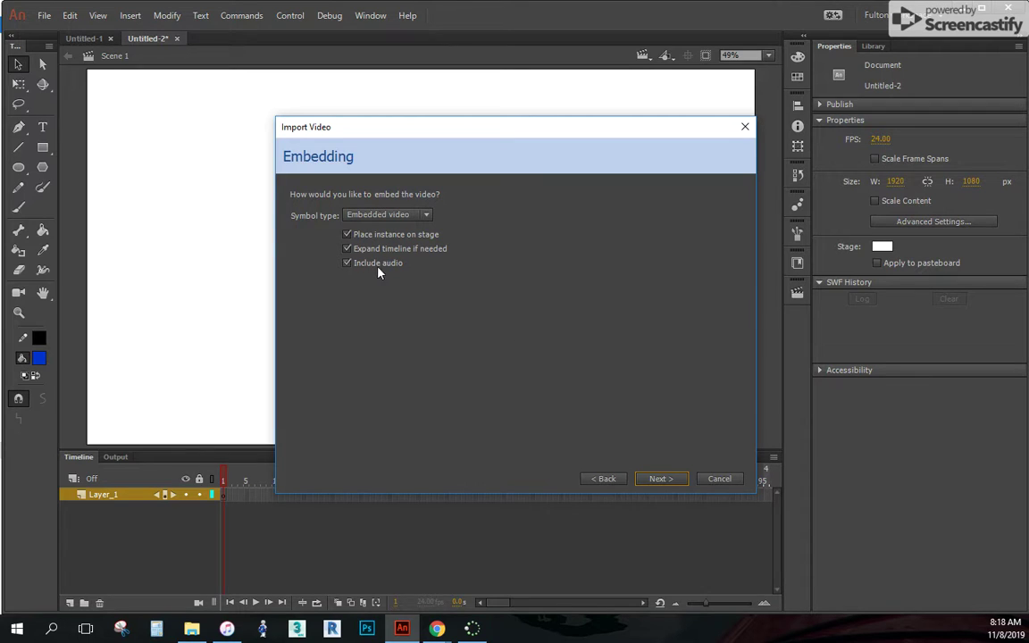
click(671, 481)
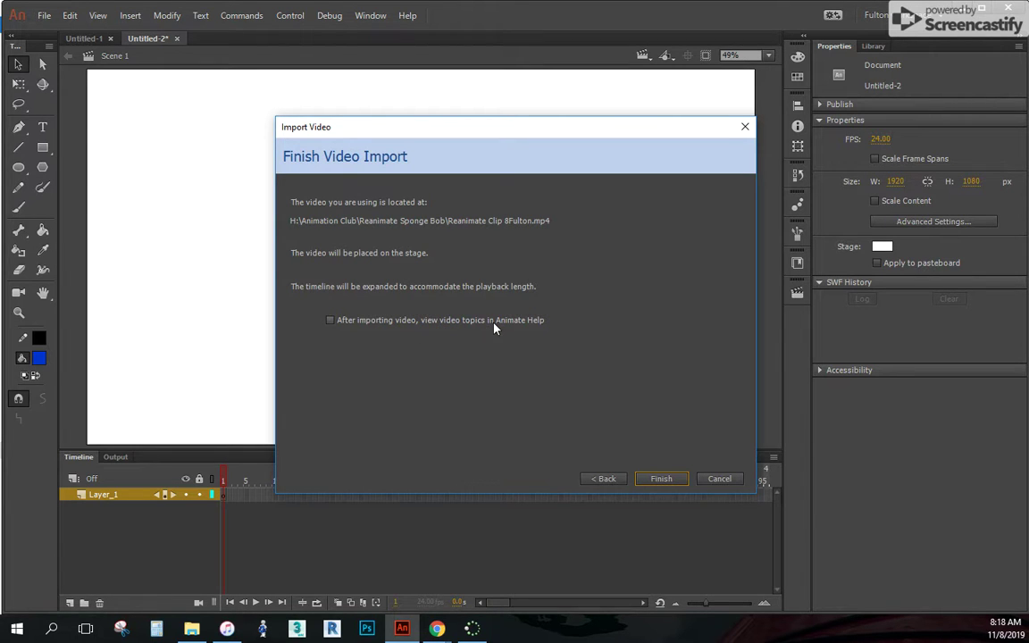
click(662, 479)
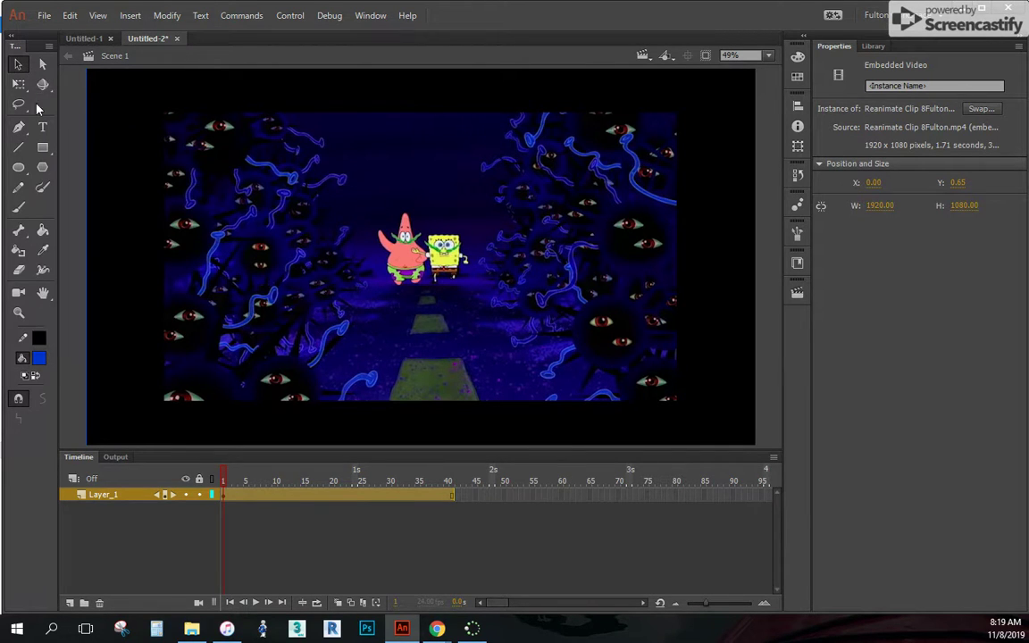
Step: Scale the video with Free Transform to about 1920 × 1104.6 to fill the stage
click(19, 84)
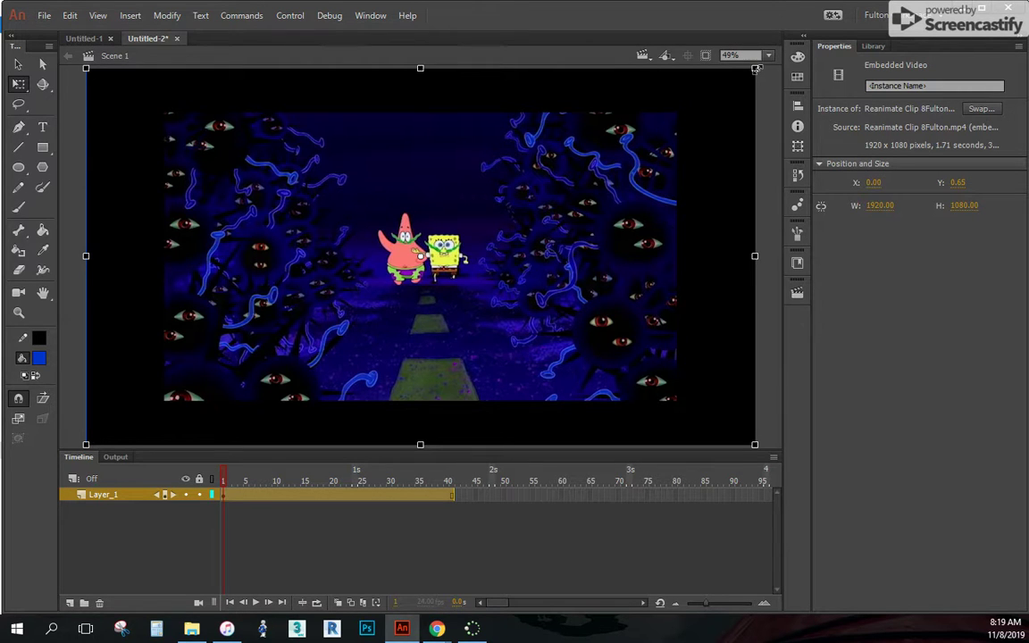
mouse_move(755, 68)
mouse_down()
mouse_move(712, 87)
mouse_move(762, 53)
mouse_move(760, 64)
mouse_up()
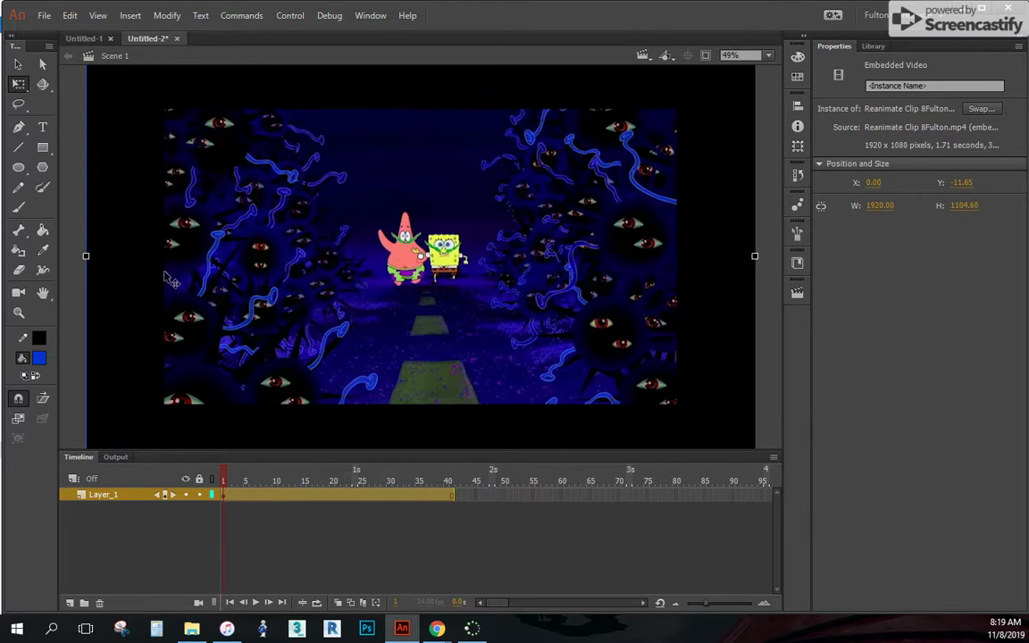
Step: Play, stop and replay the timeline to preview the embedded video clip
click(255, 602)
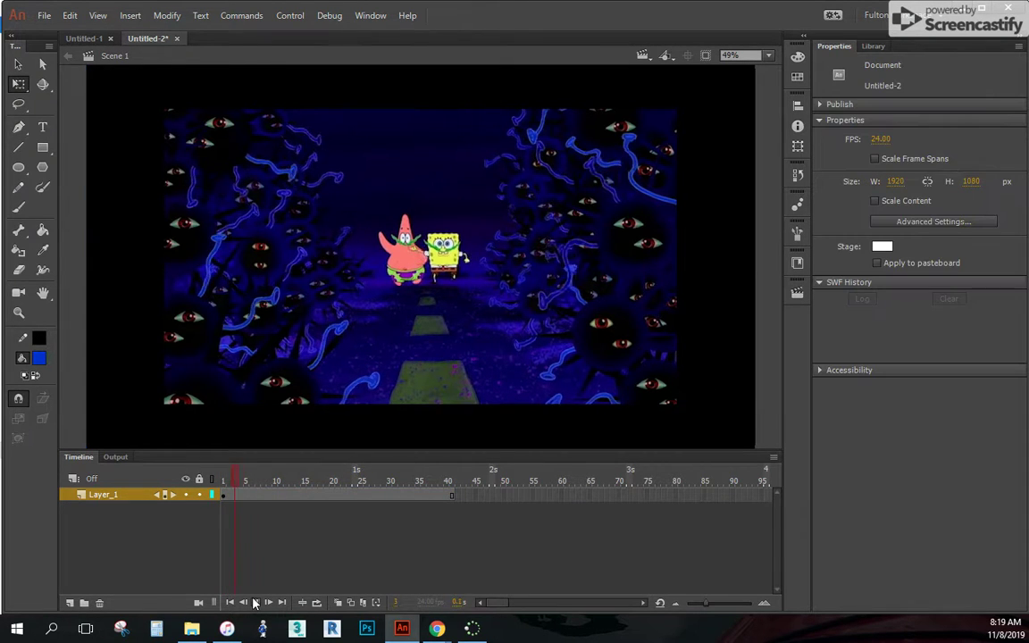
click(255, 602)
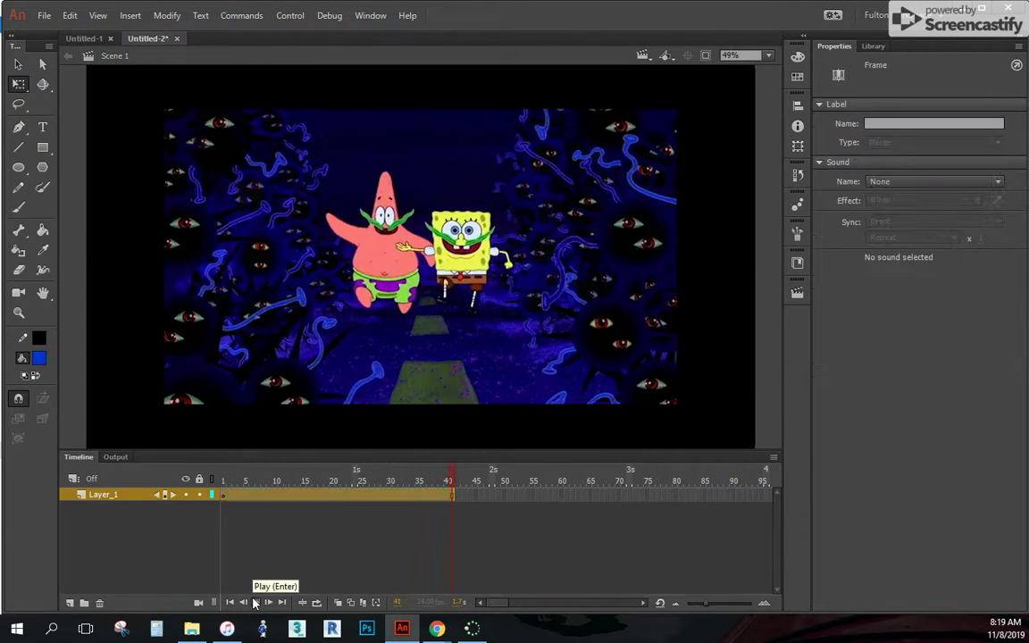
click(255, 602)
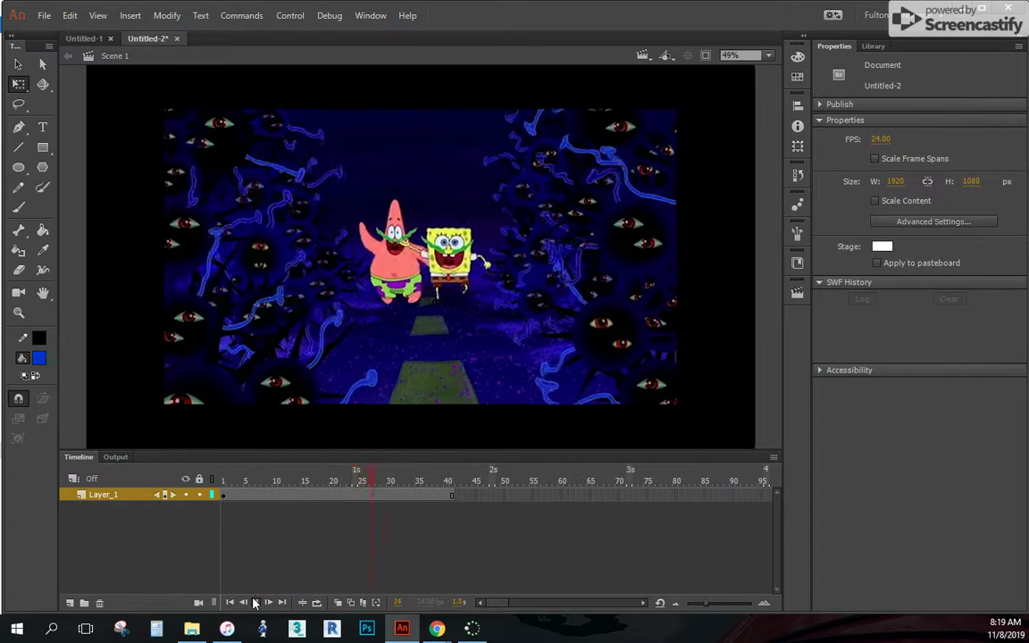
Step: Rename Layer_1 to 'video' and lock it
double_click(105, 495)
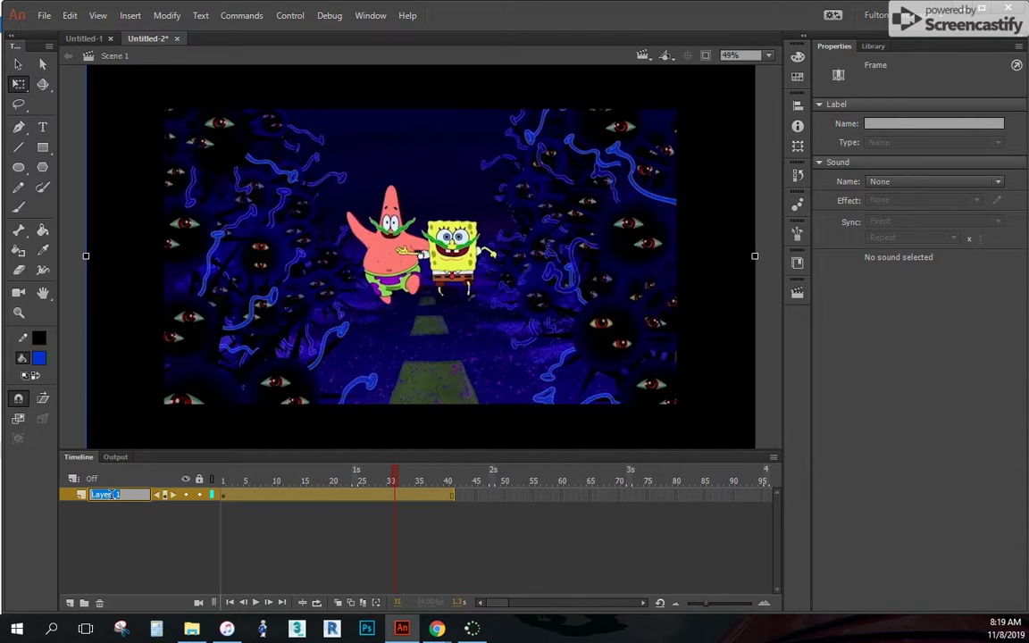
text(video)
click(143, 533)
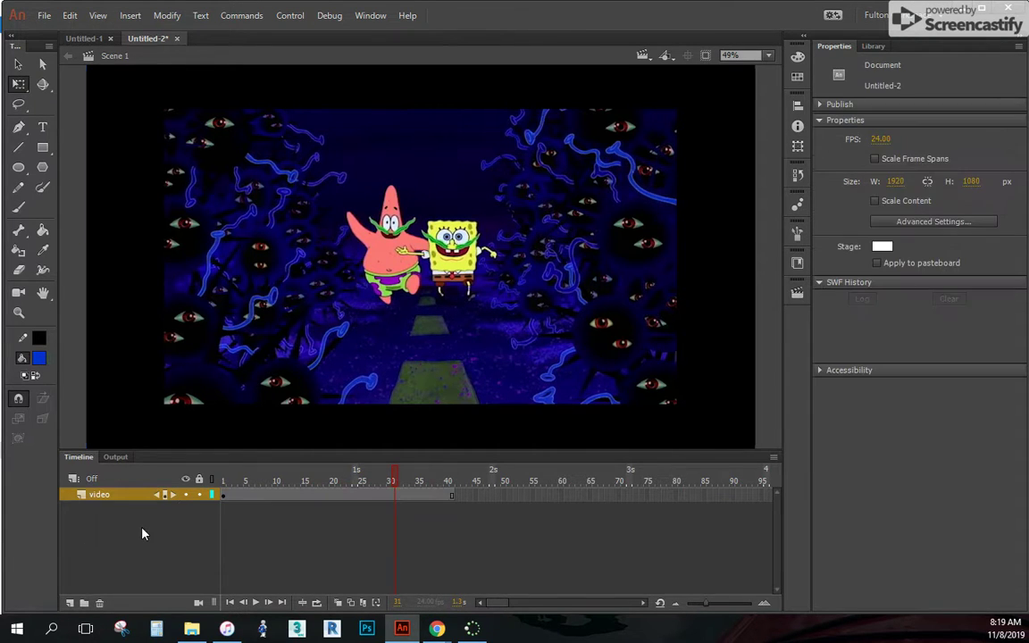
click(197, 494)
Step: Add a new layer above the video layer and name it 'background'
click(71, 604)
drag(122, 494, 111, 514)
click(108, 494)
click(114, 495)
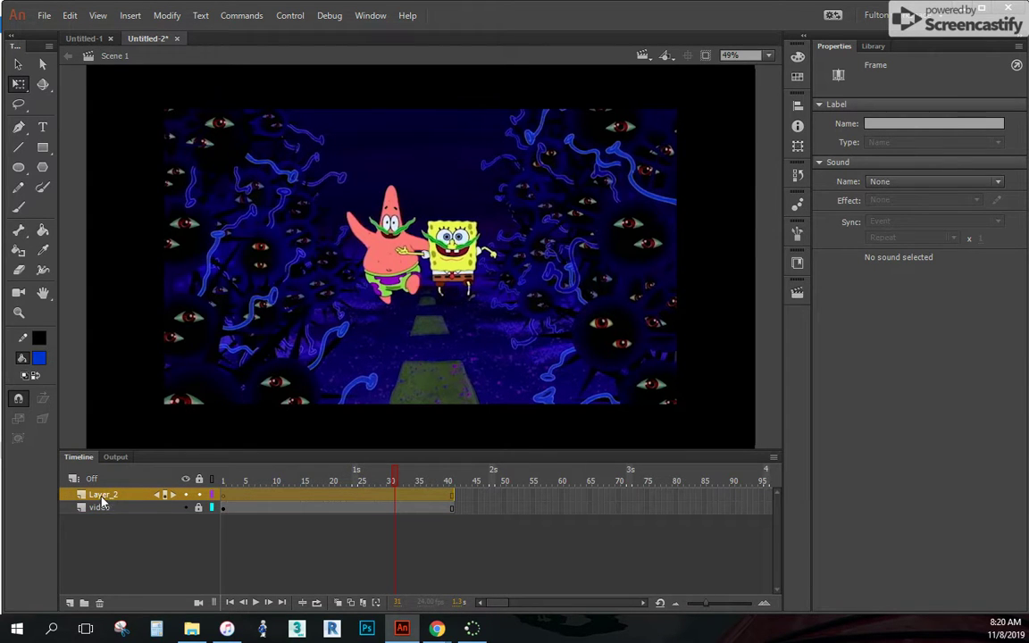
click(222, 472)
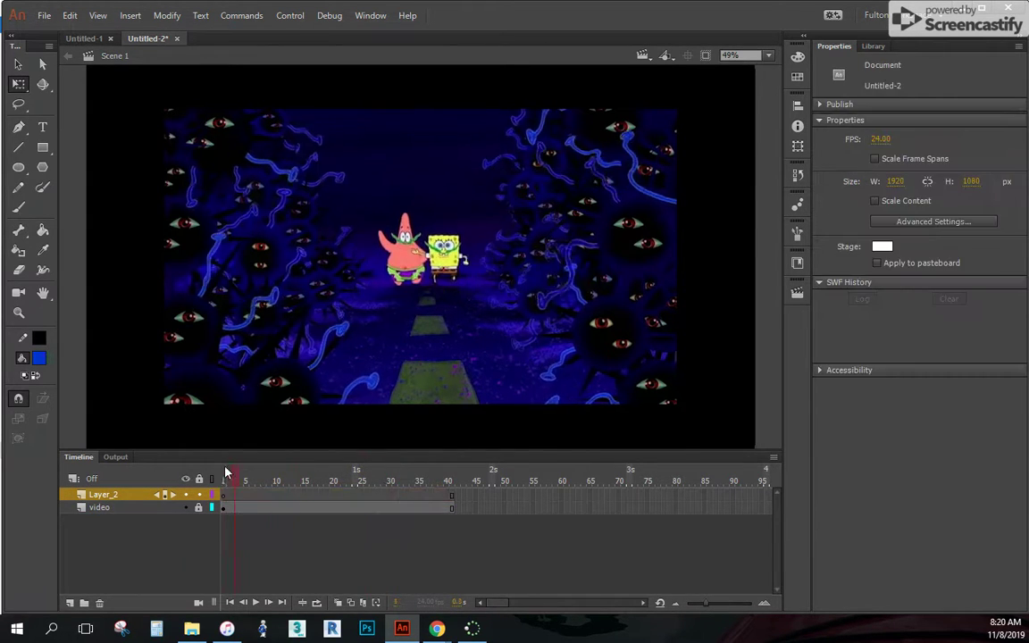
mouse_move(223, 472)
mouse_down()
mouse_move(381, 476)
mouse_move(223, 473)
mouse_up()
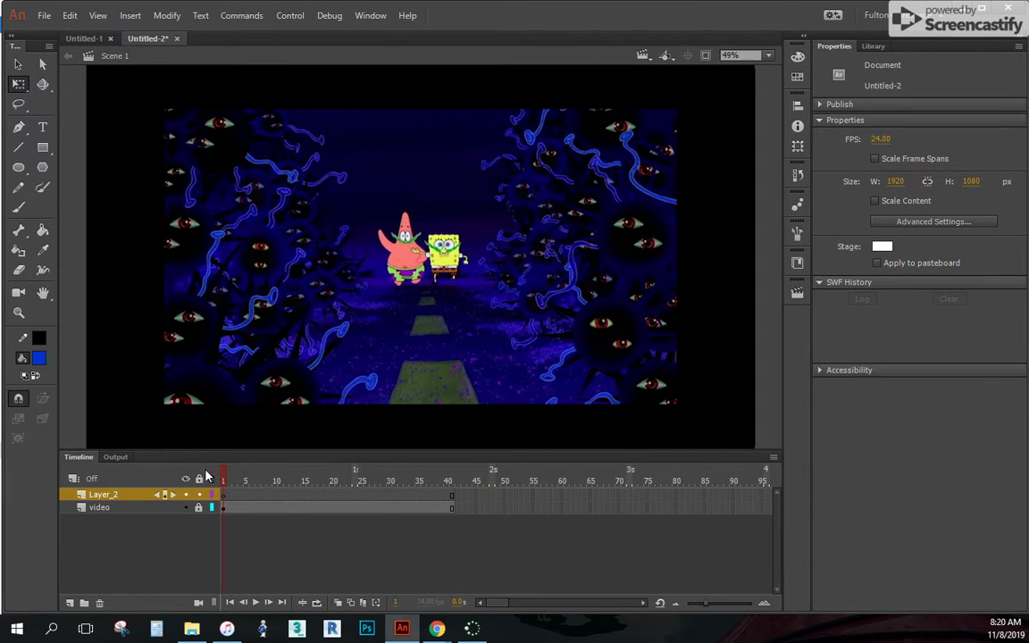
double_click(109, 494)
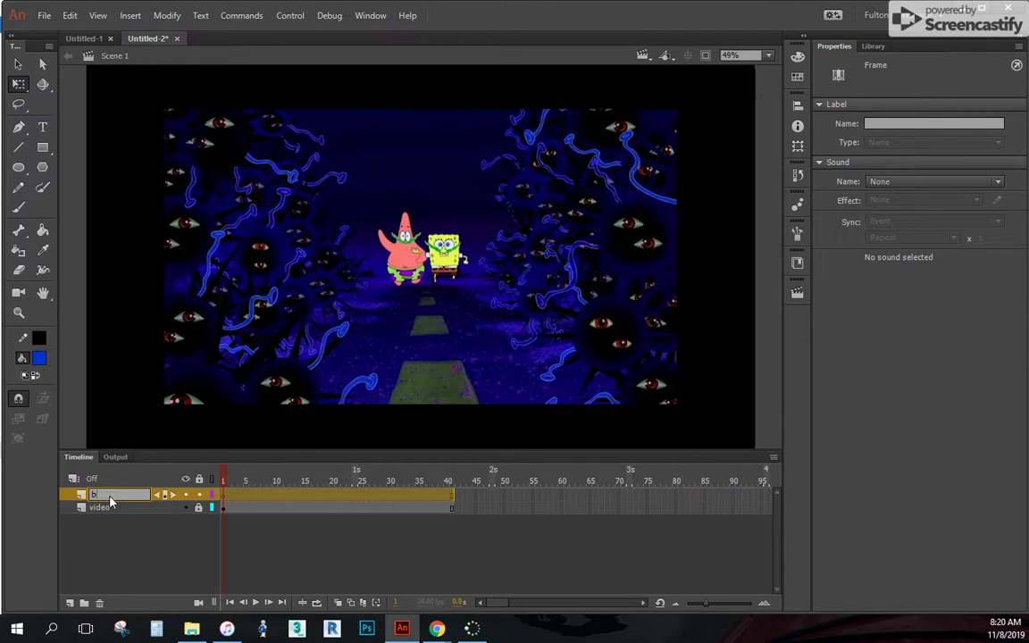
text(background)
click(147, 560)
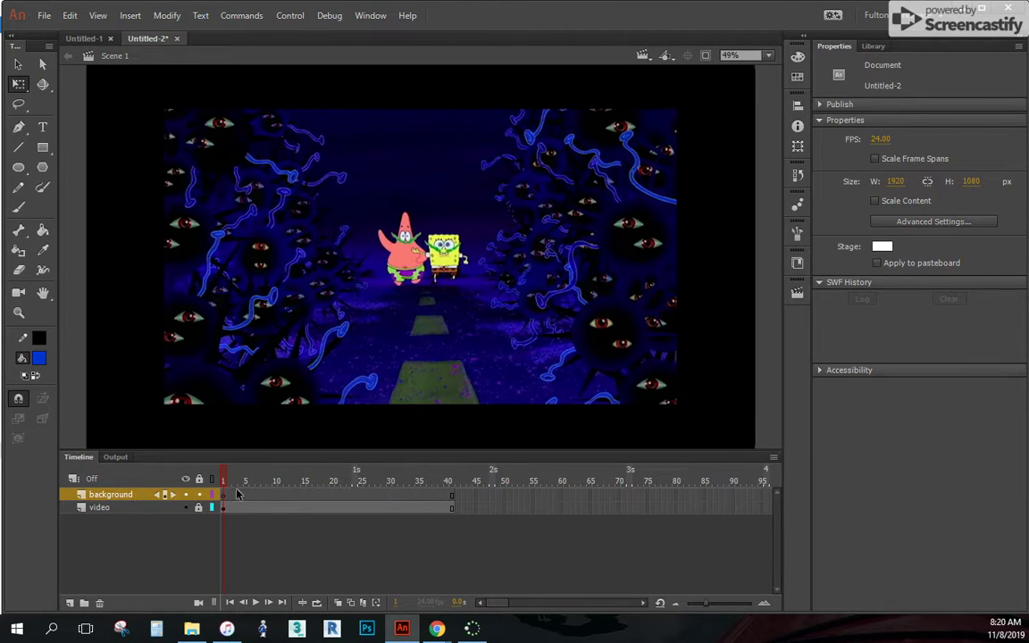
Step: Add another layer above background and name it 'spongebob'
click(70, 603)
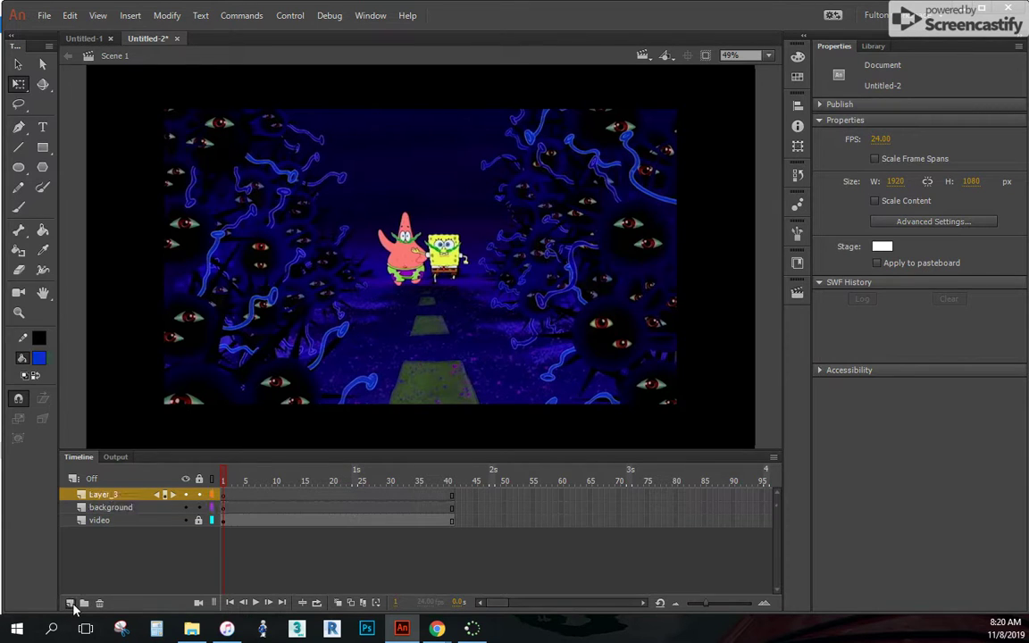
click(106, 497)
double_click(127, 493)
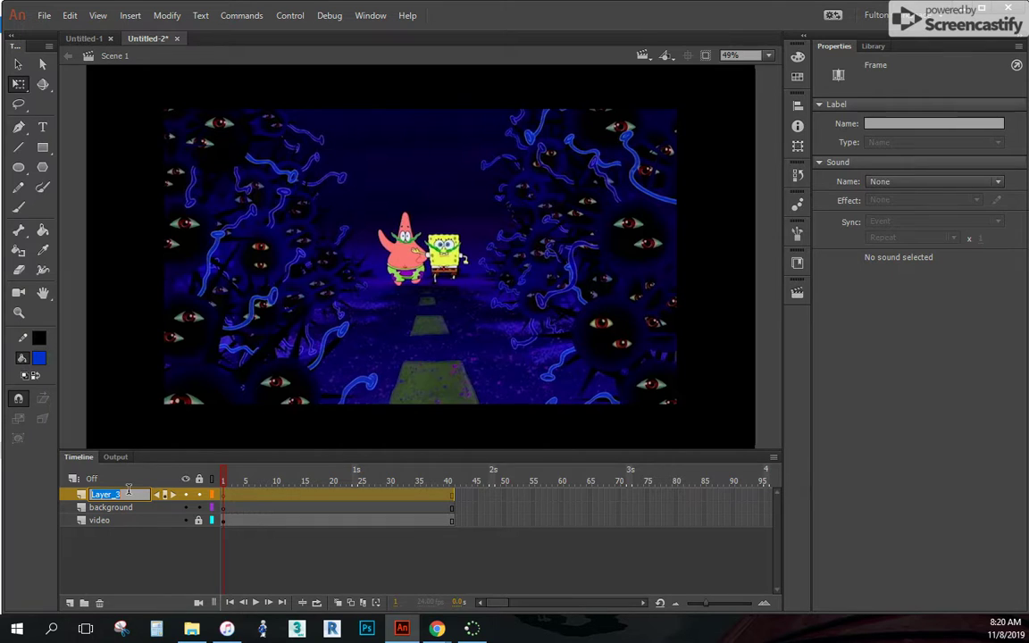
text(spongebob)
Step: Add a top layer named 'pat' and scrub the playhead to about frame 40
click(72, 602)
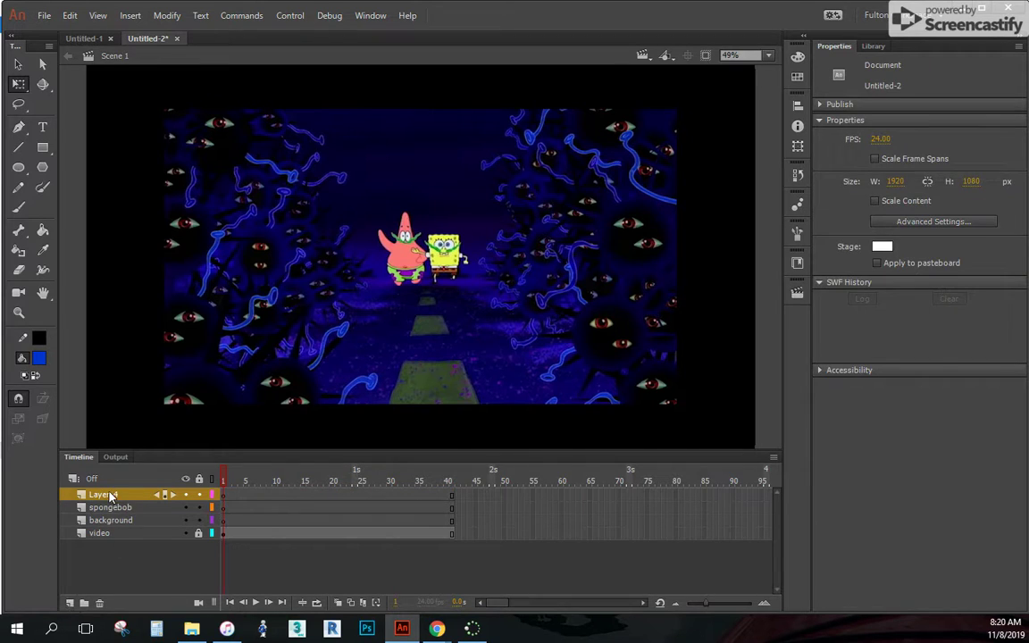
double_click(108, 493)
text(pa)
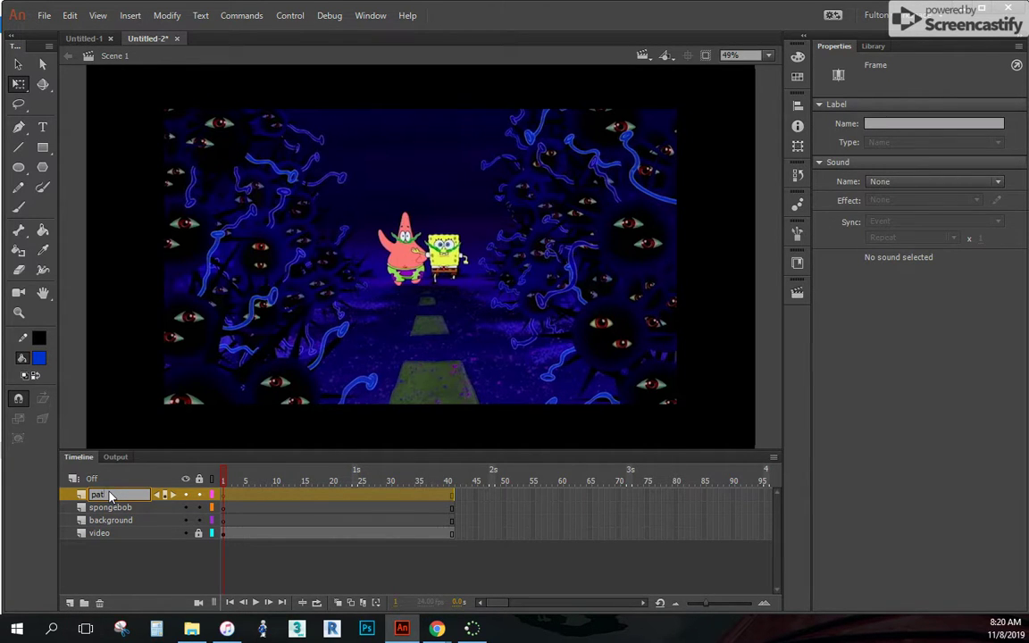
text(t)
click(174, 576)
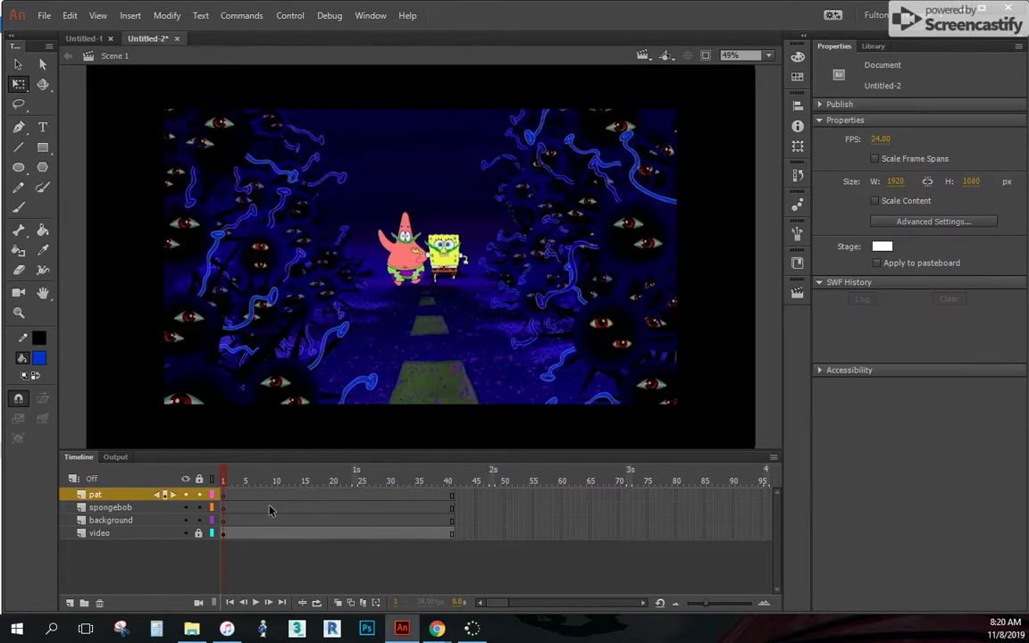
drag(234, 480, 159, 493)
Step: Lock the spongebob layer in the Timeline
click(199, 507)
Step: Save the document as Fulton-Clip8-SB.fla in Animation Club > Reanimate Sponge Bob
click(45, 17)
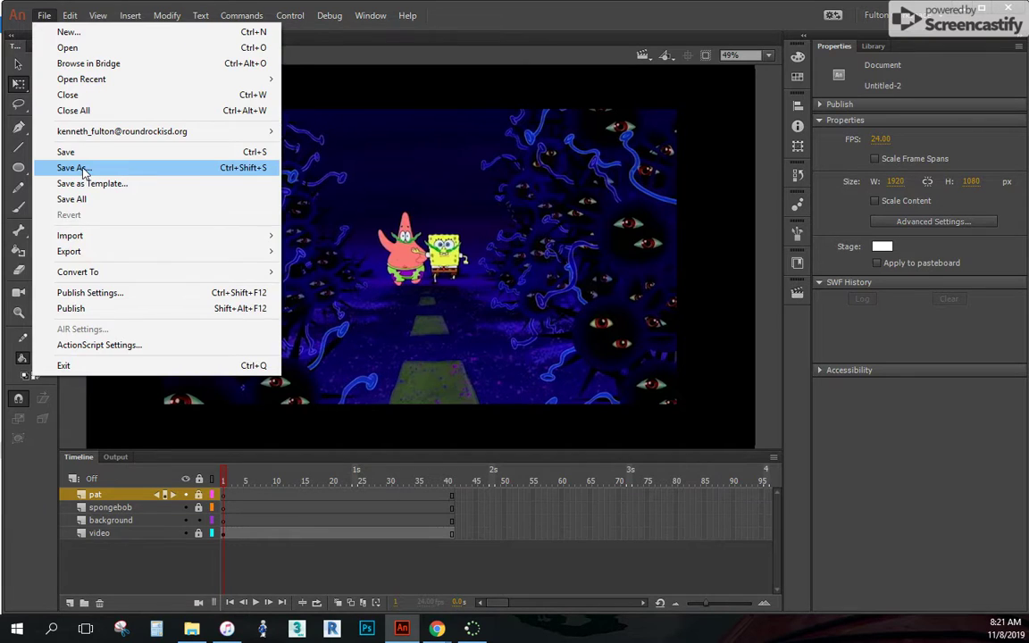
click(79, 168)
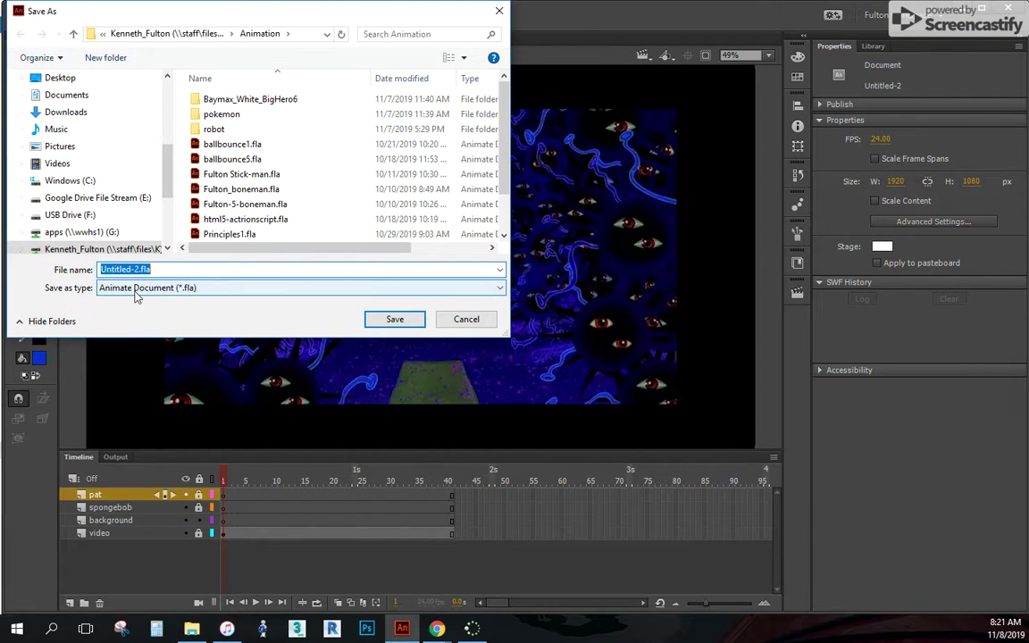
scroll(120, 210, down, 1)
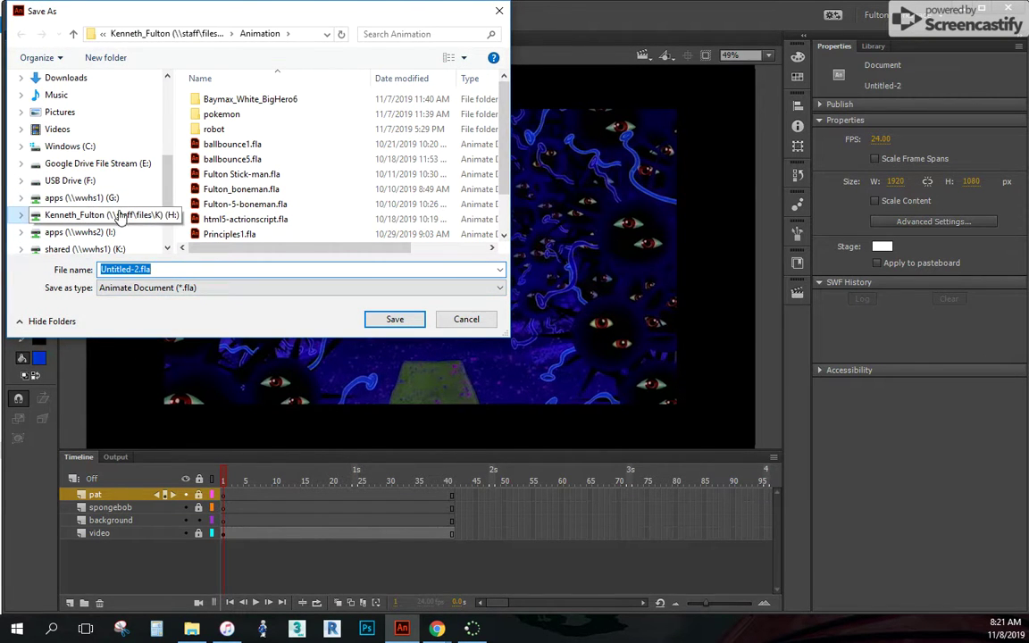
click(120, 215)
double_click(234, 175)
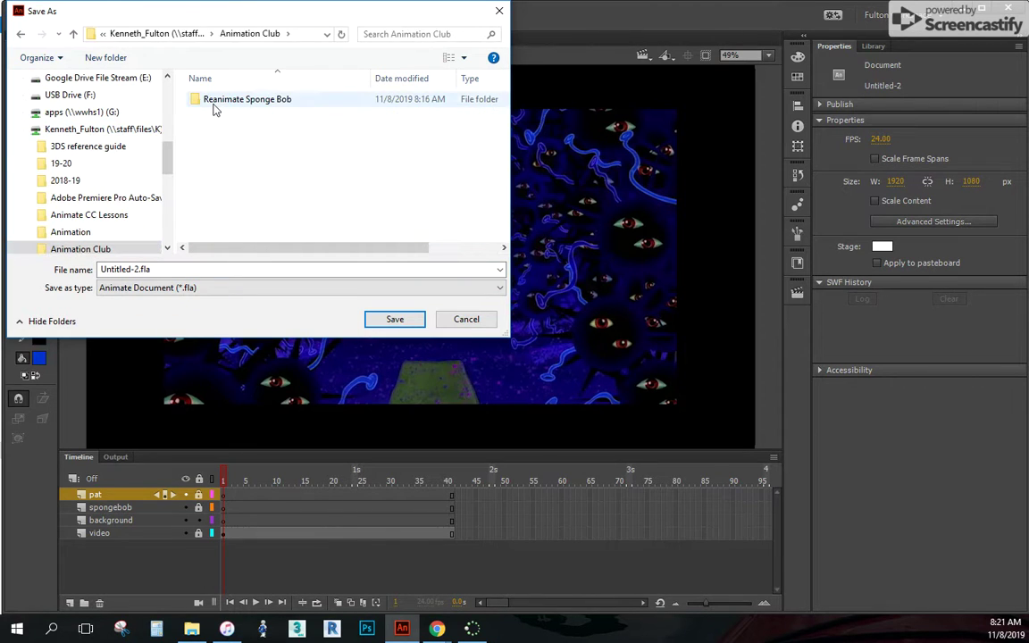
double_click(214, 106)
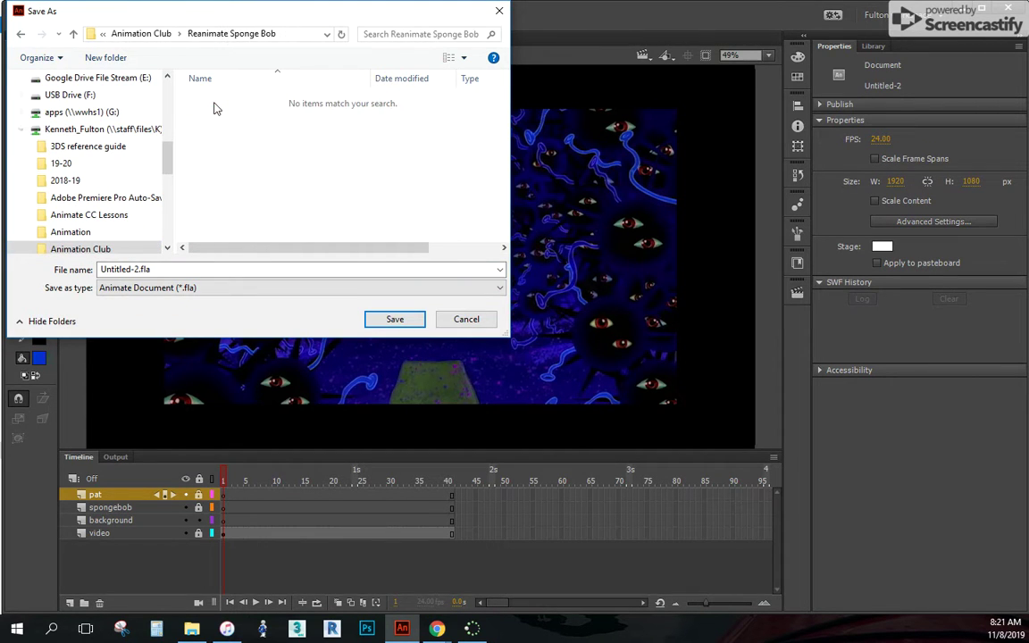
double_click(135, 269)
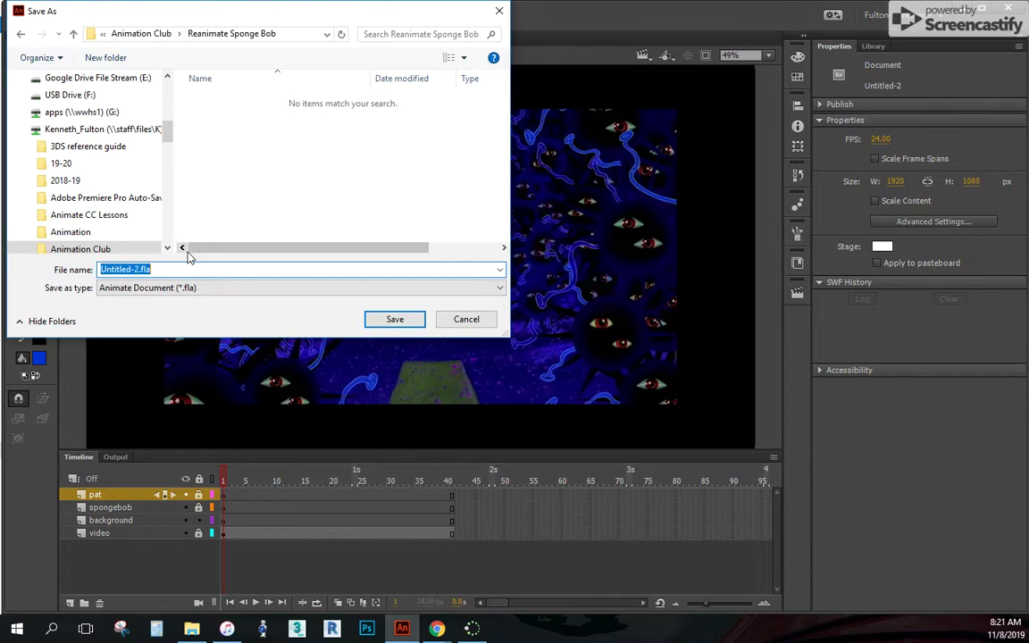
text(Fulton-Clip8-SB)
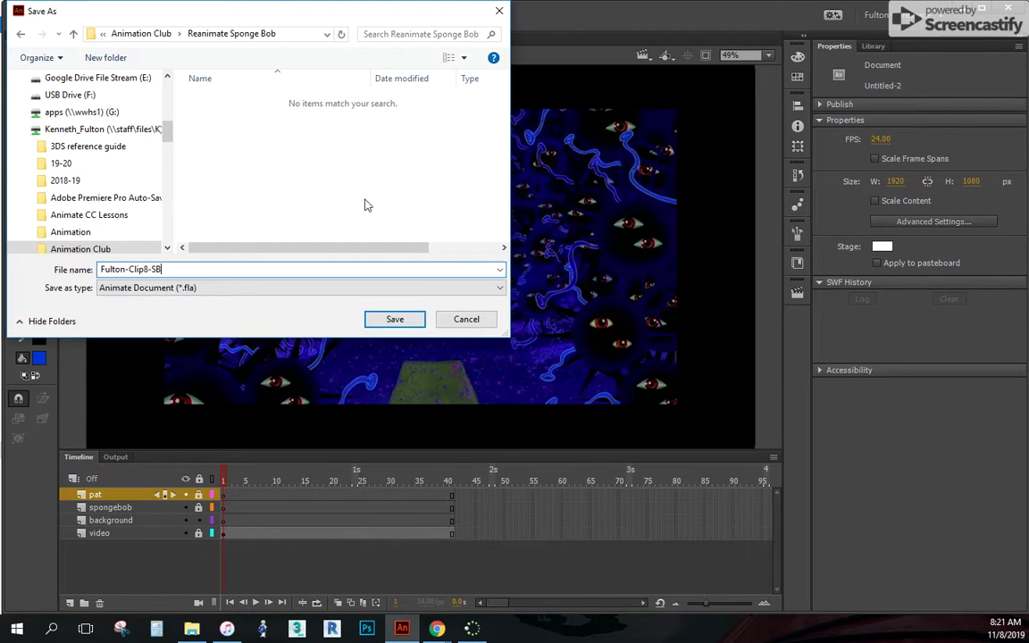
click(390, 319)
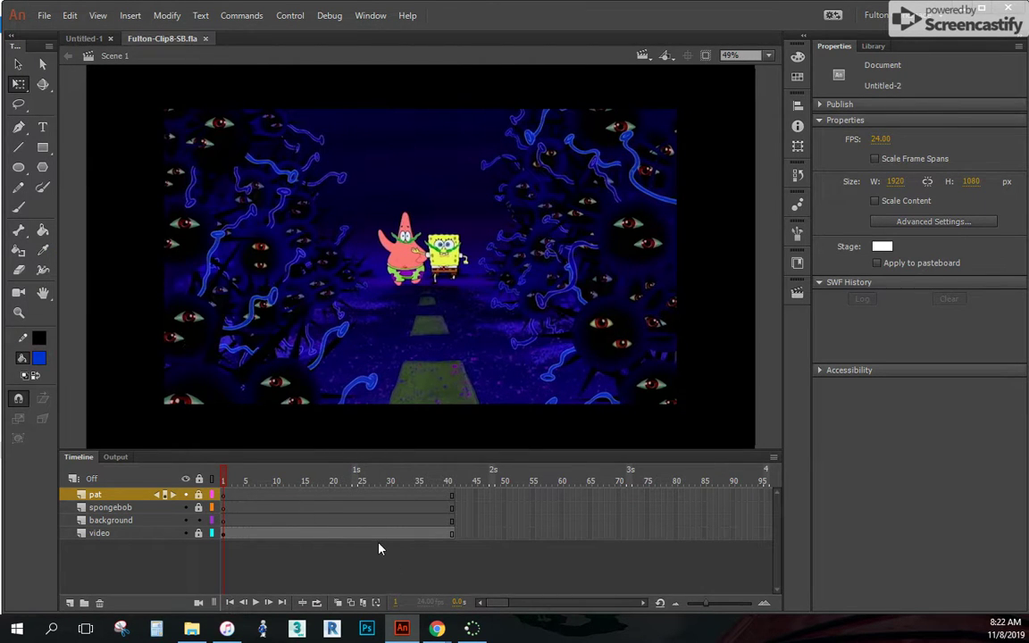
click(160, 520)
click(244, 520)
click(251, 501)
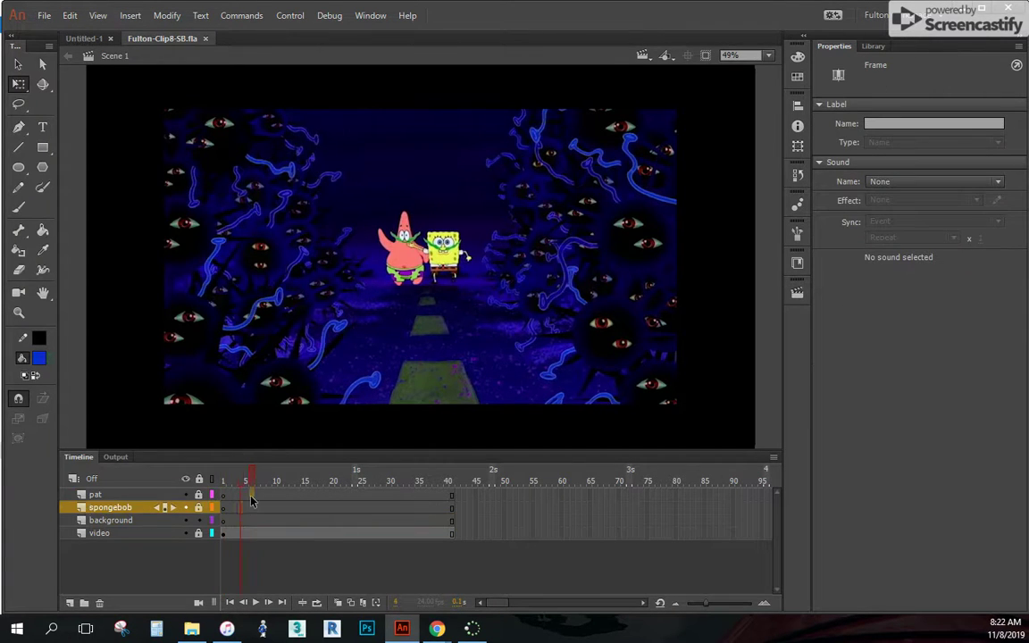
click(251, 494)
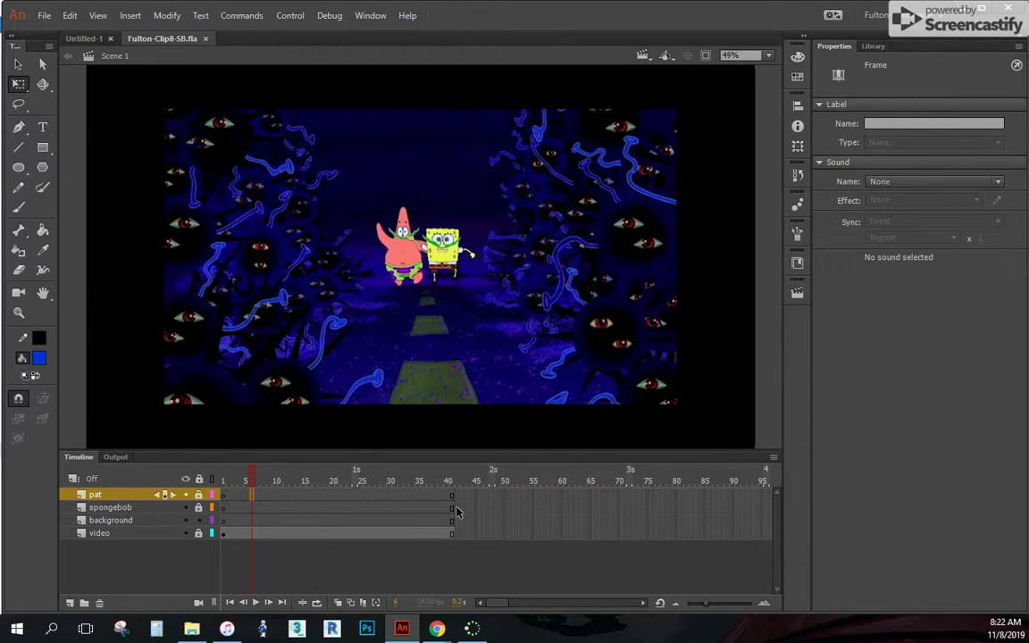
click(258, 425)
key(Return)
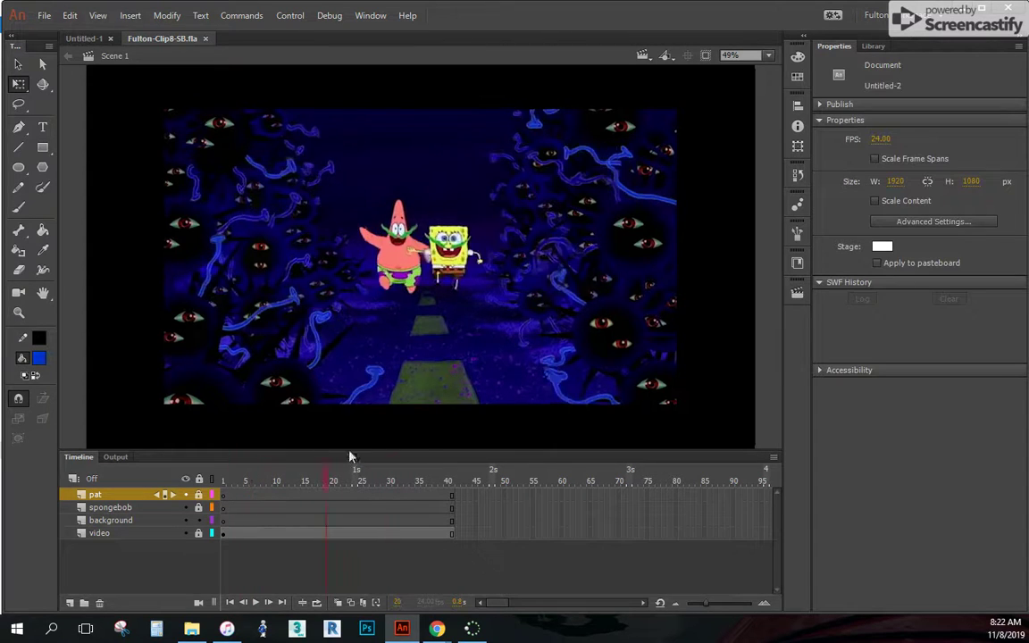